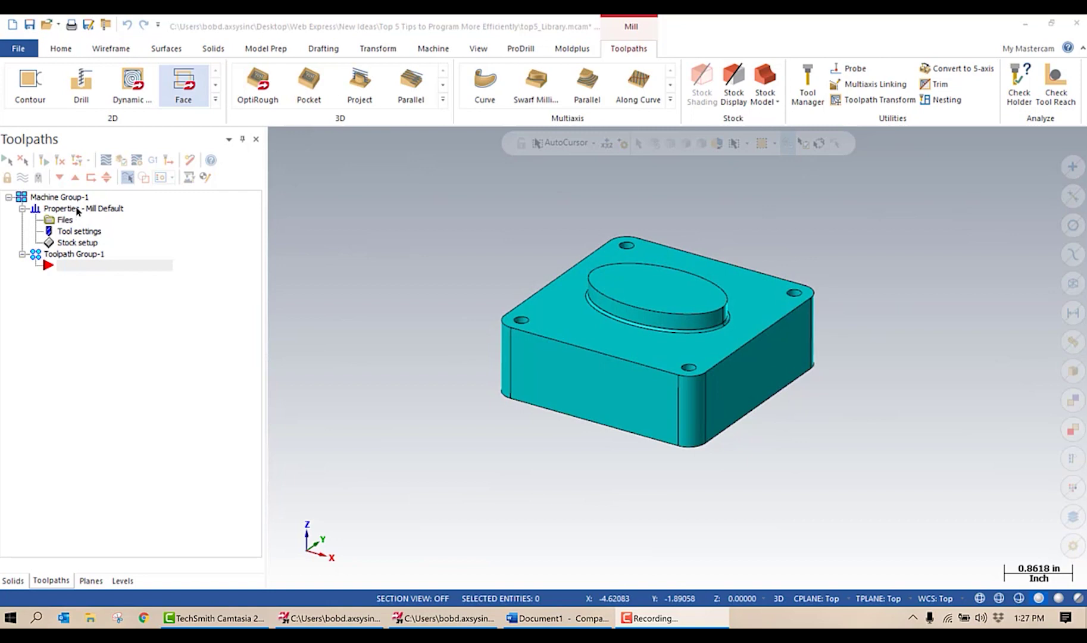
- Review the machine group's Tool Settings tab and accept it unchanged
click(67, 231)
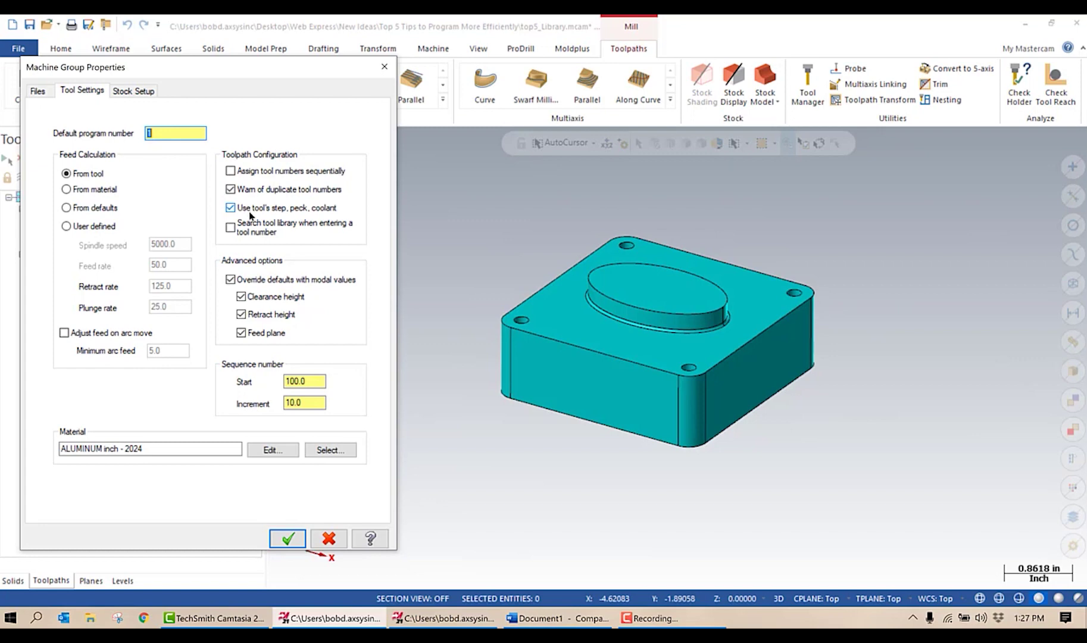
click(288, 538)
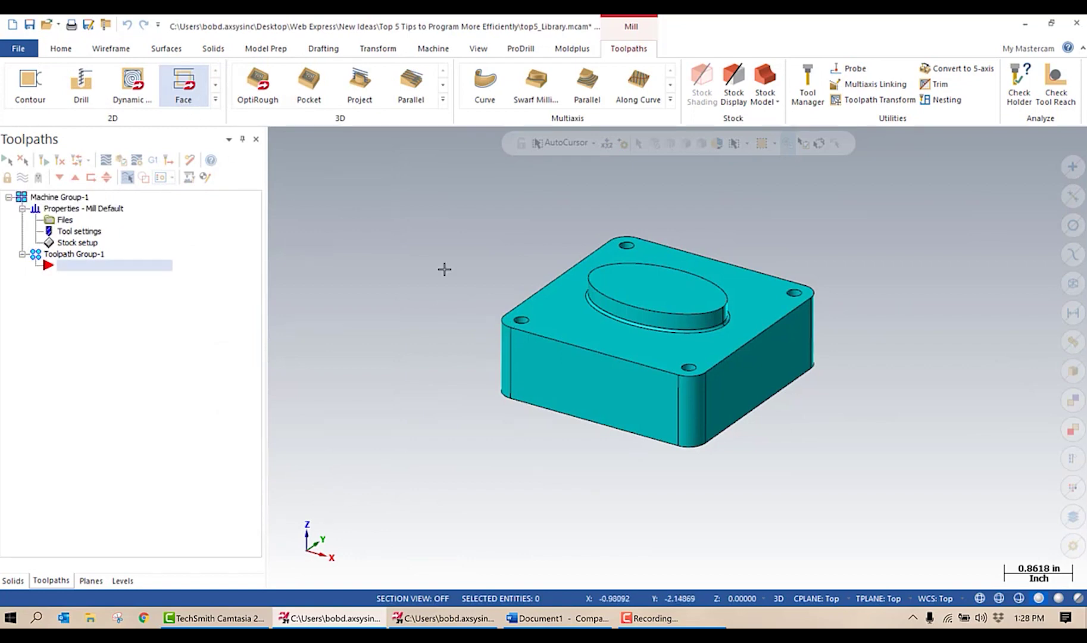
- Start a Facing toolpath, accept its boundary, and browse the mill_inch.tooldb face mills
click(183, 86)
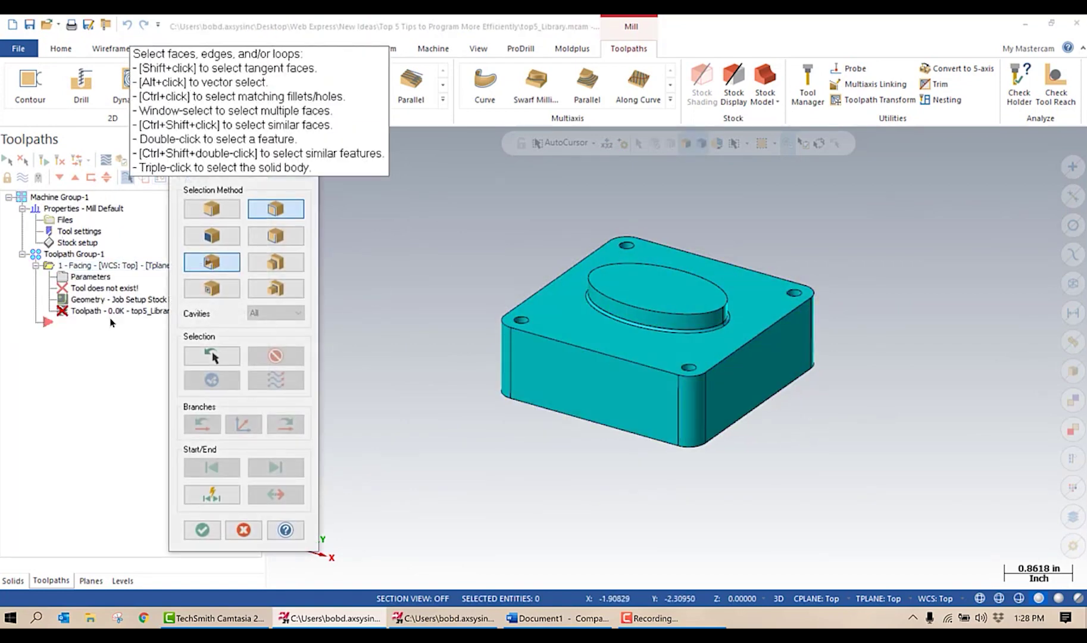
click(202, 529)
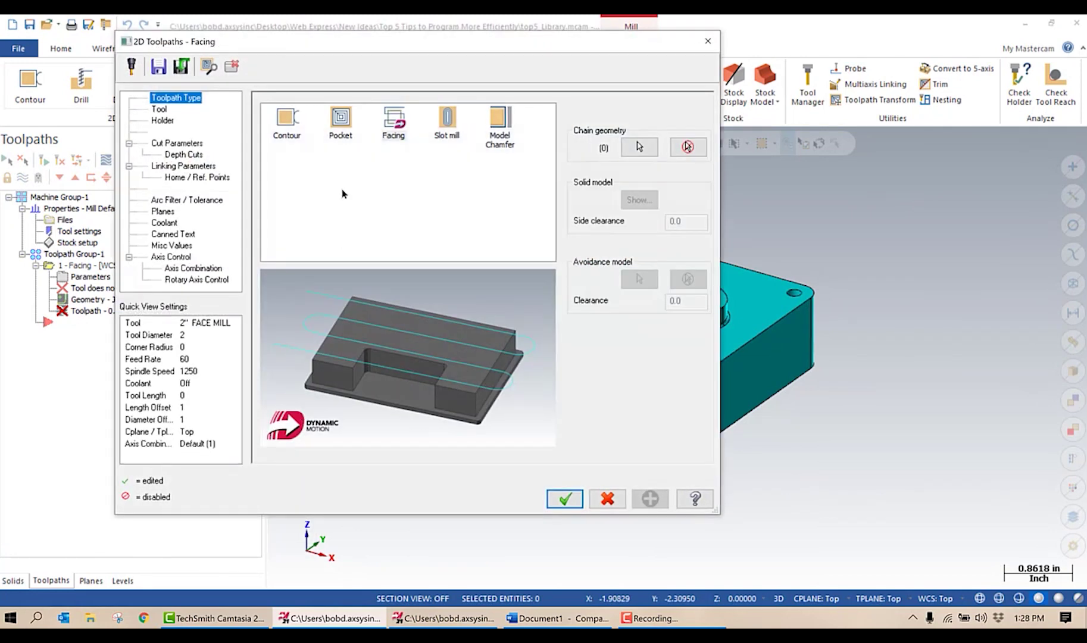
click(162, 109)
click(310, 333)
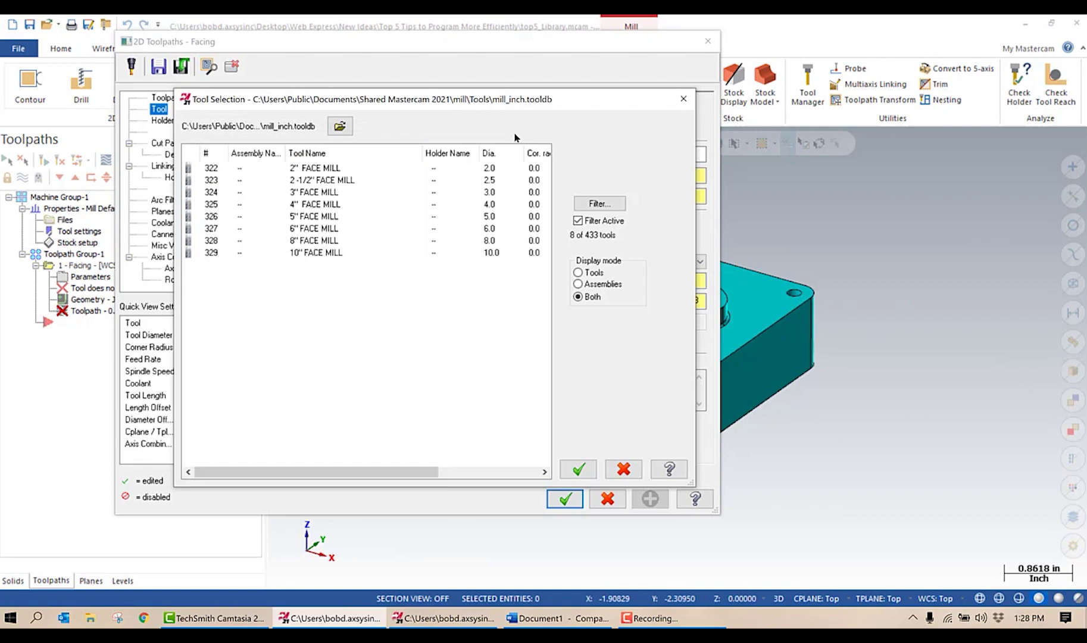
- Choose the 2" FACE MILL (#322) from the library as the facing tool
click(304, 168)
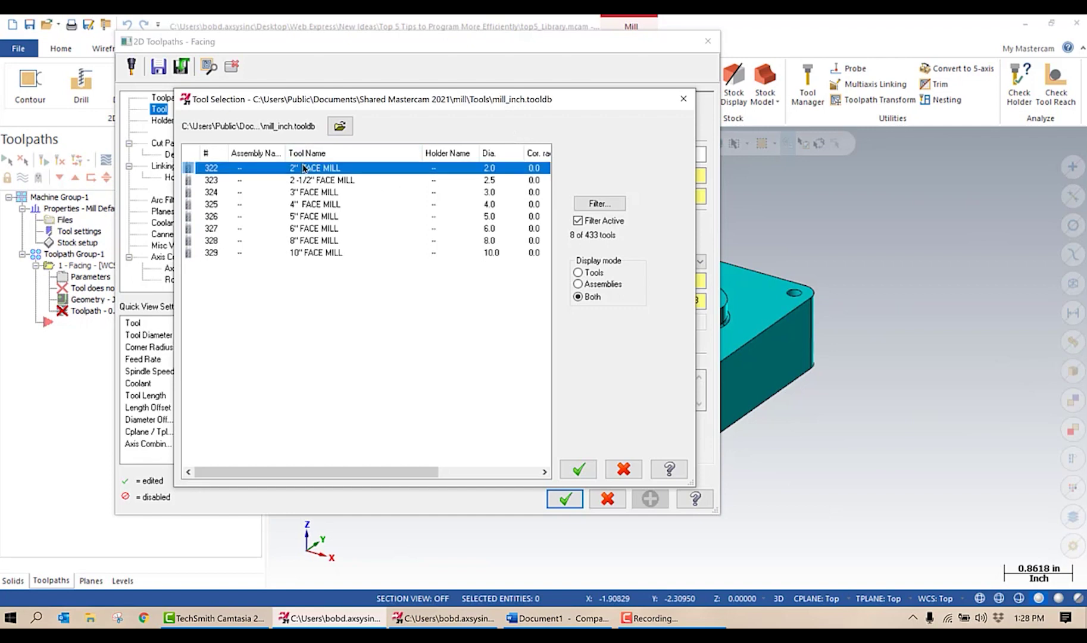
click(576, 469)
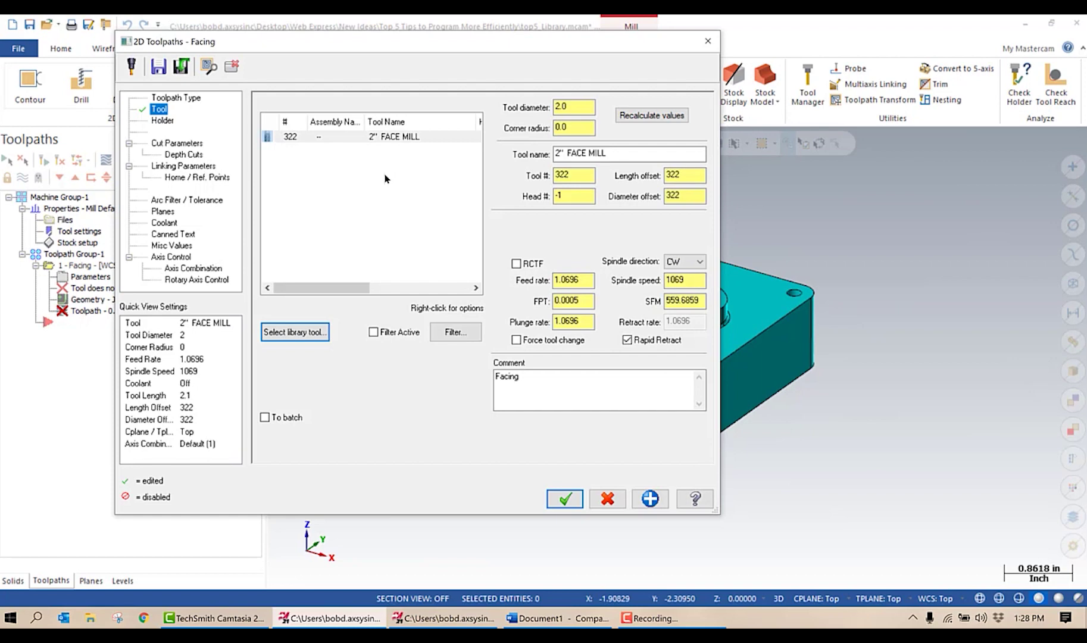
right_click(398, 141)
- Edit the 2" face mill to tool number 10, 1250 rpm, feed 50, plunge 40, retract 200
click(460, 178)
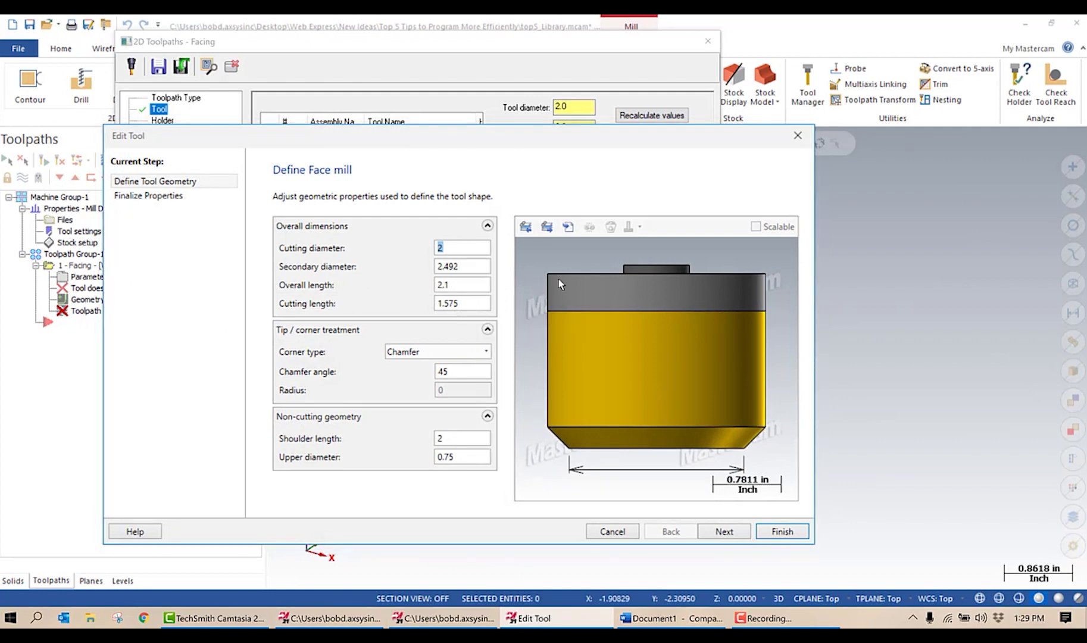
click(724, 531)
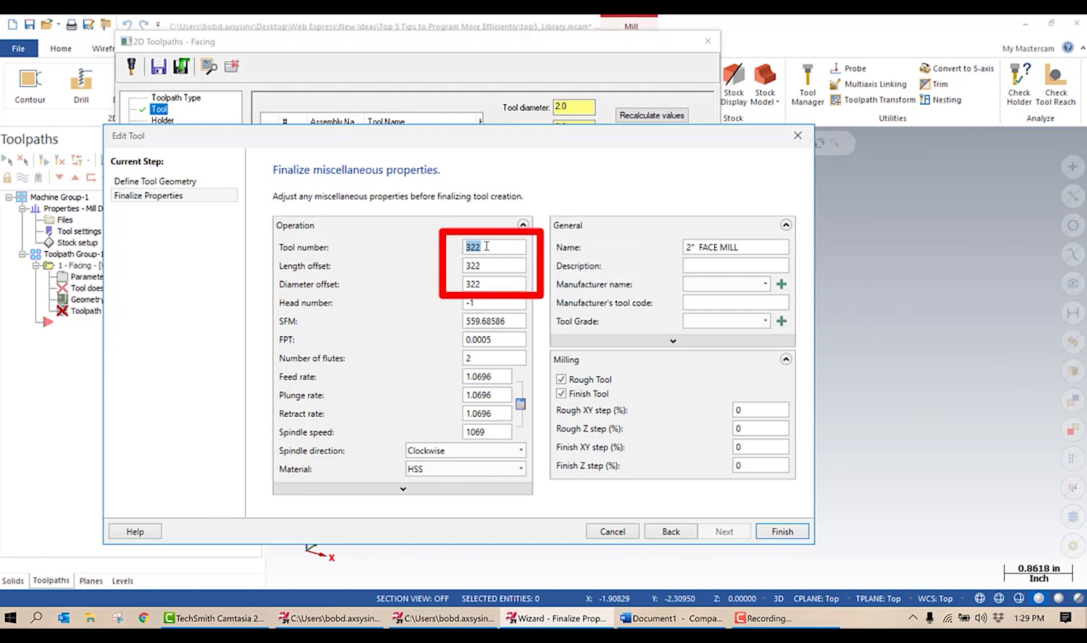
text(10)
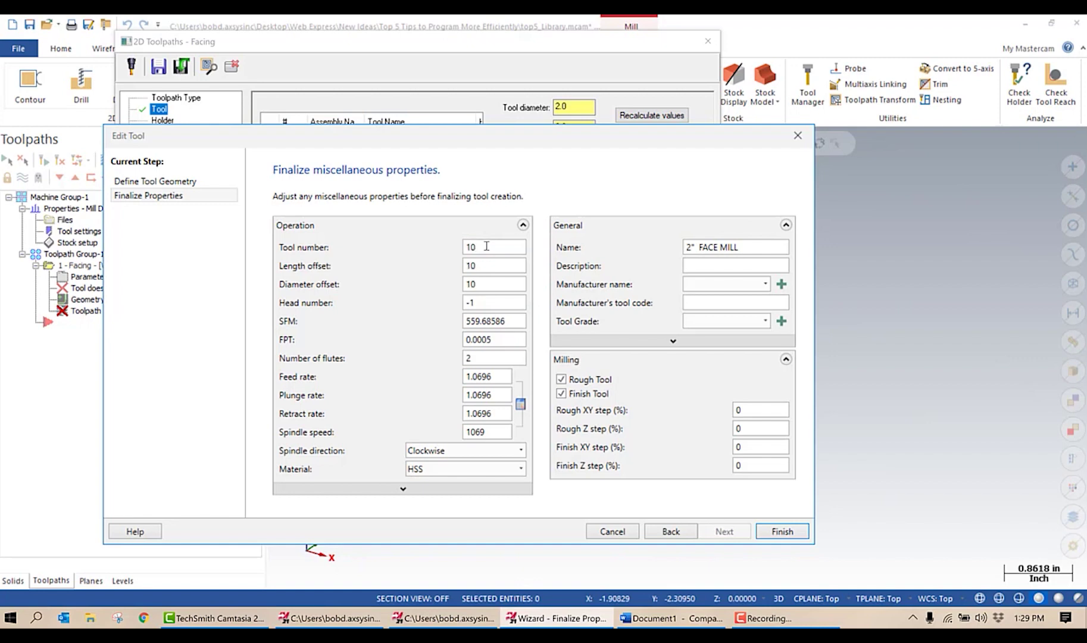
double_click(487, 430)
text(12)
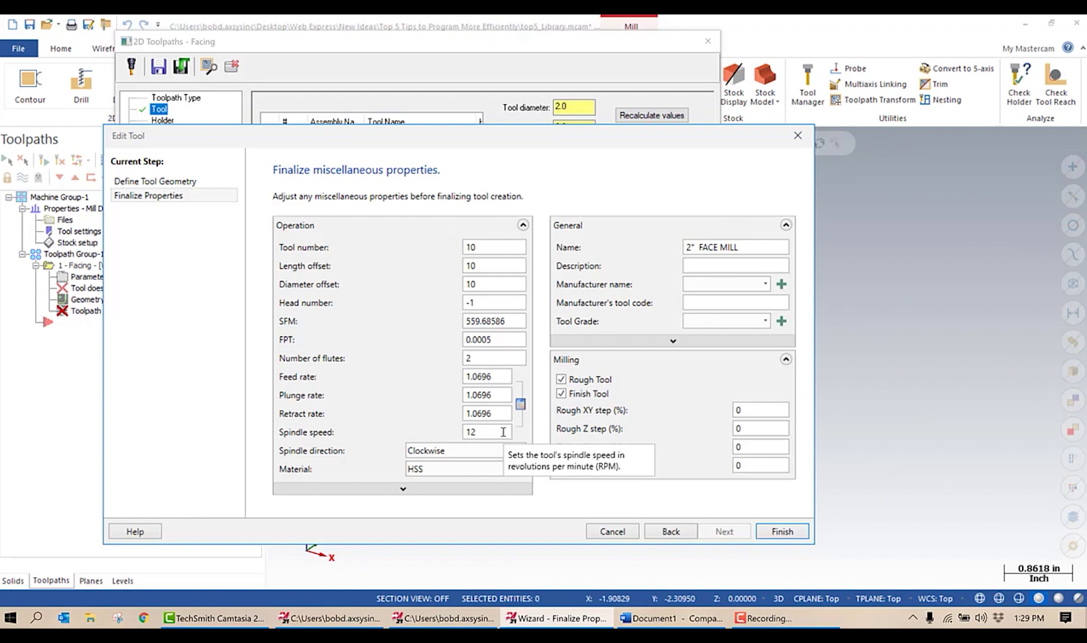
text(50)
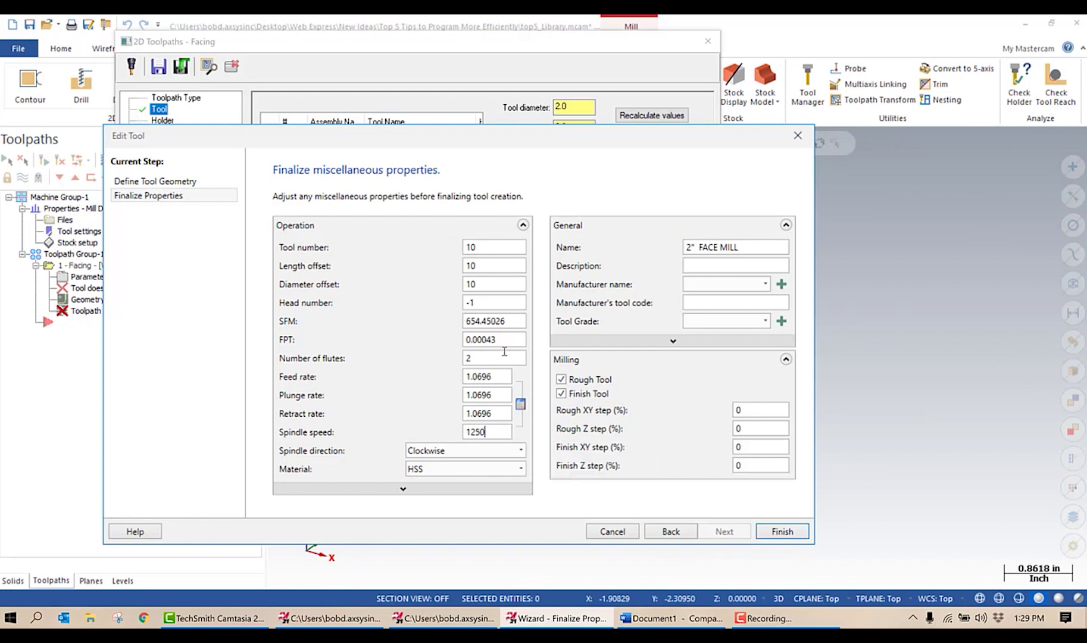
double_click(505, 379)
text(50)
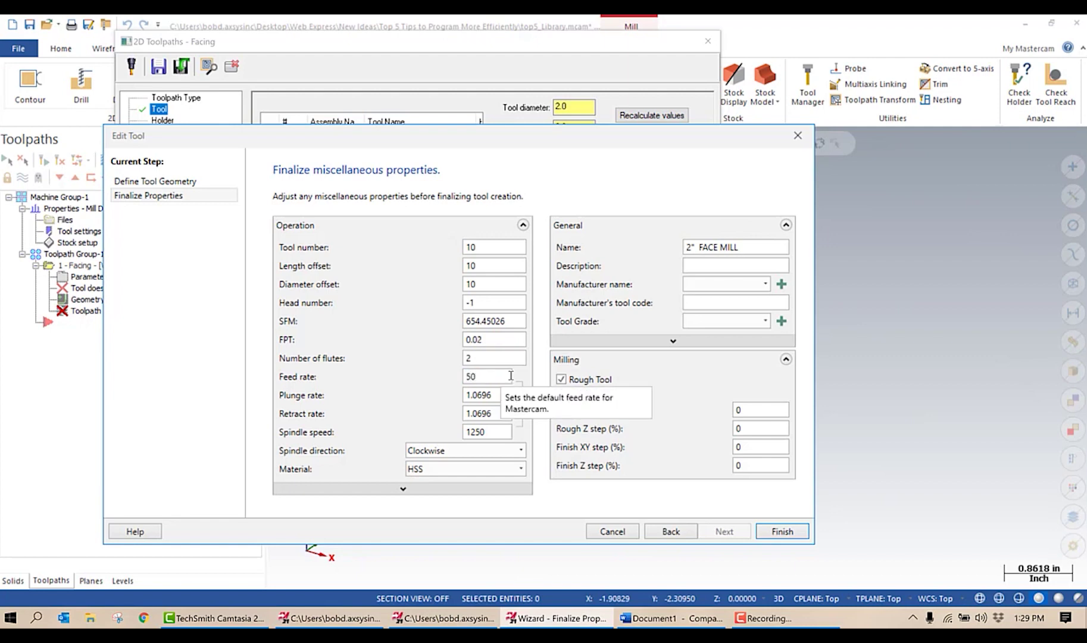
double_click(481, 394)
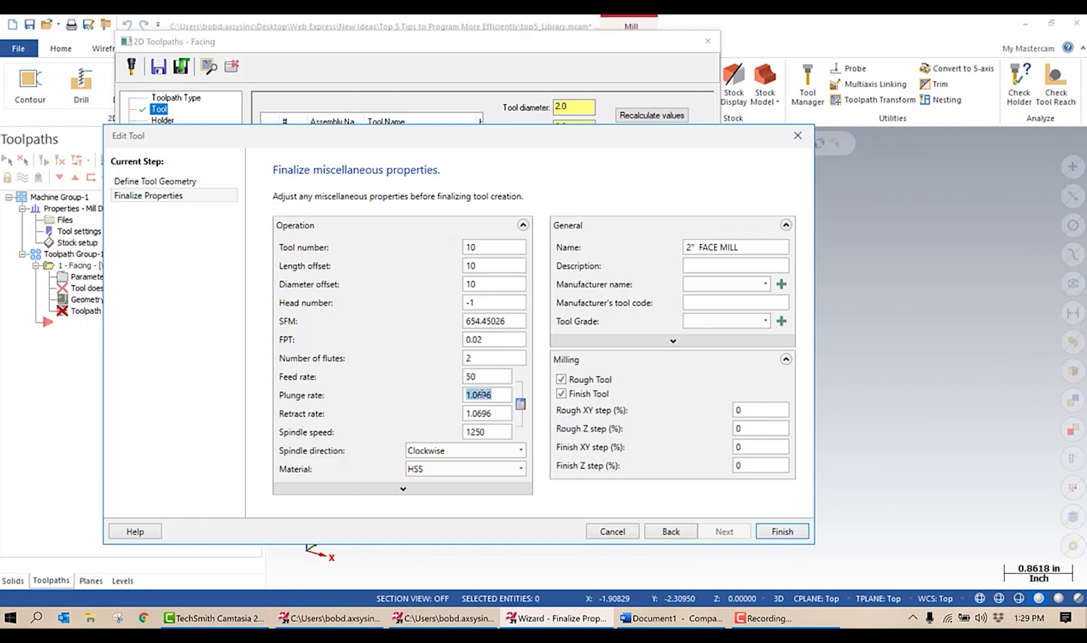
text(40)
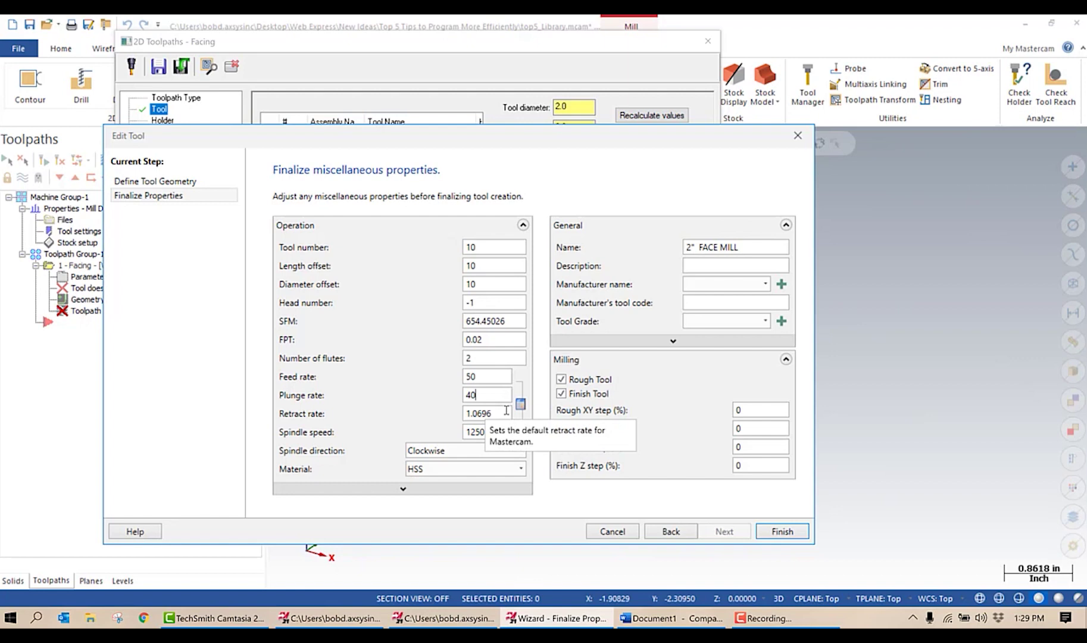
double_click(505, 412)
text(200)
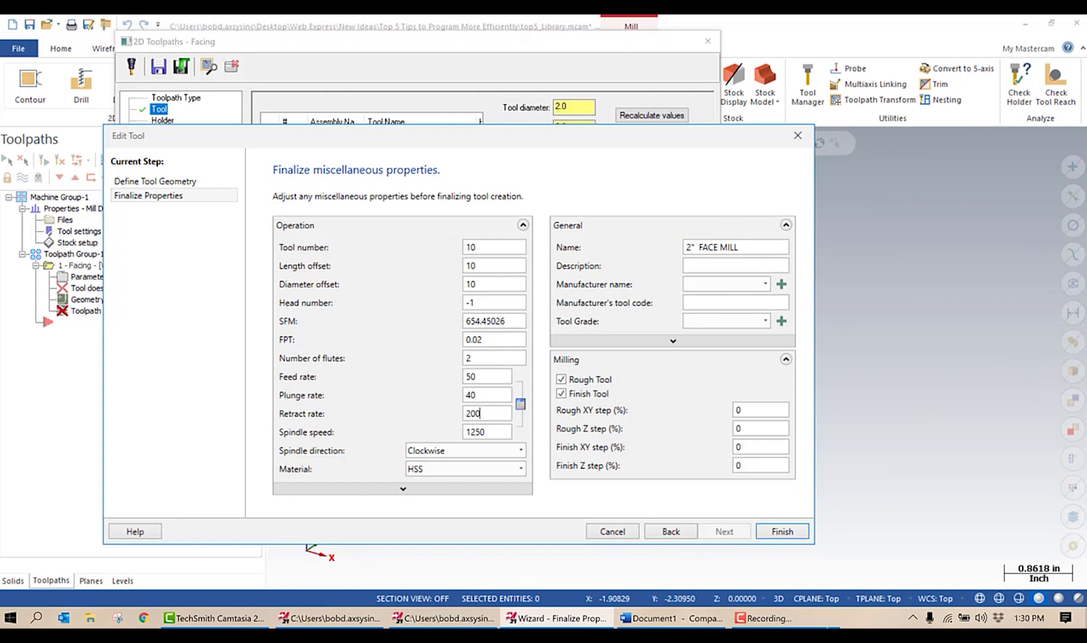
click(775, 530)
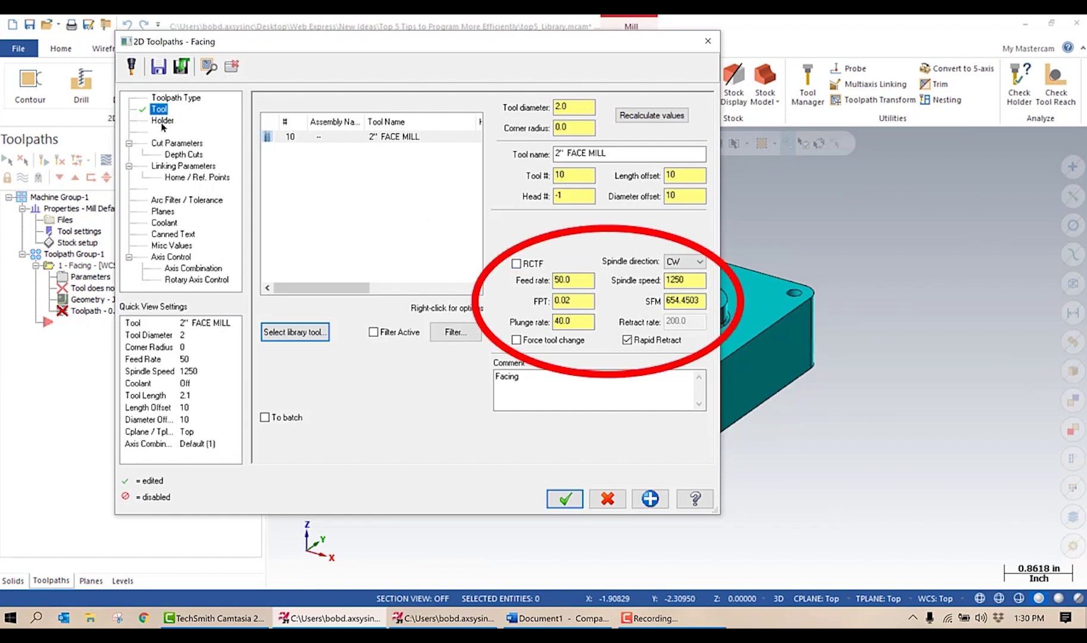
- Confirm the Zigzag cutting style and generate the facing toolpath
click(180, 143)
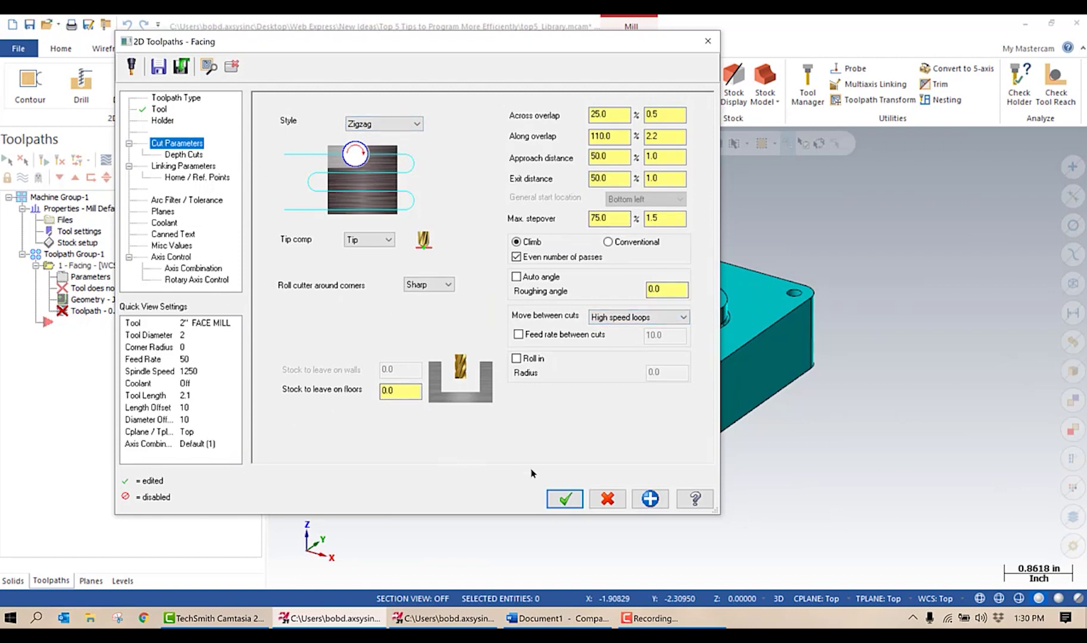
click(568, 499)
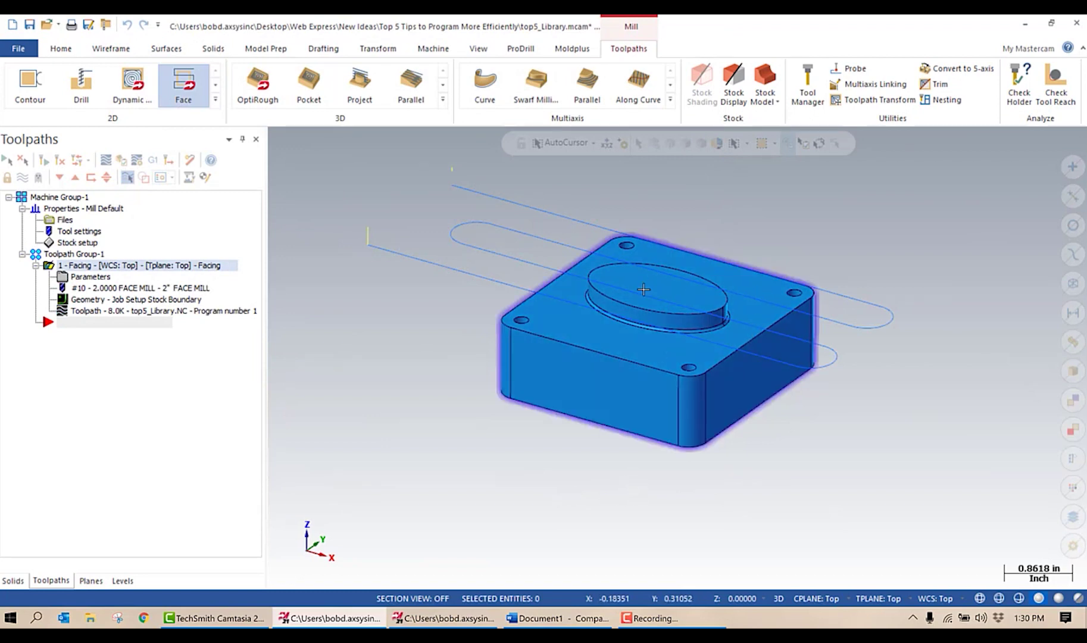
click(139, 86)
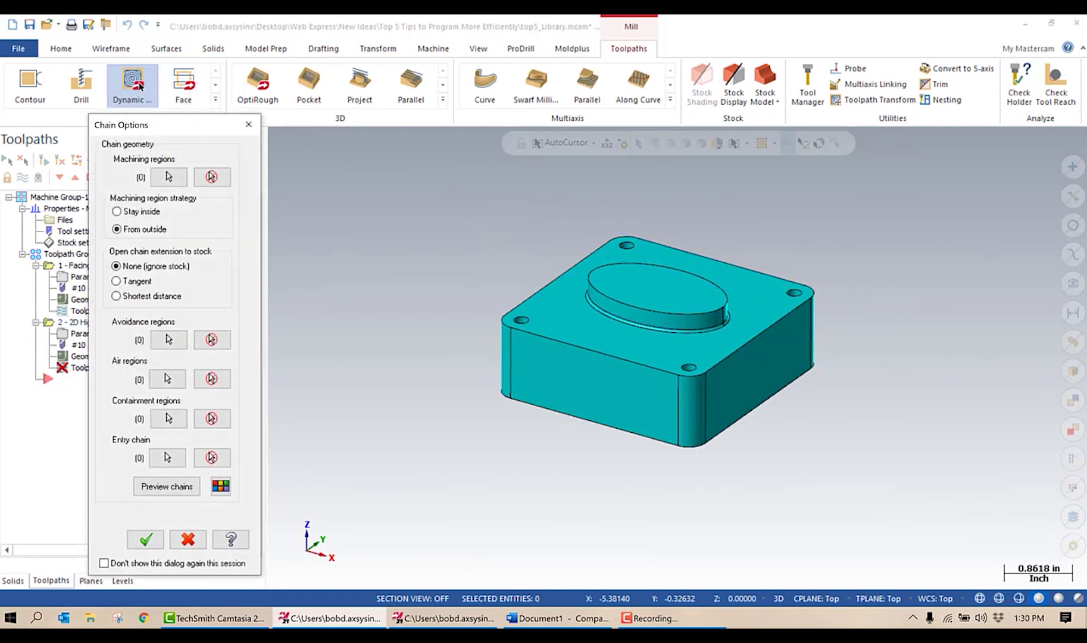
- Chain the outer top edge as machining region and the oval boss as avoidance region
click(169, 177)
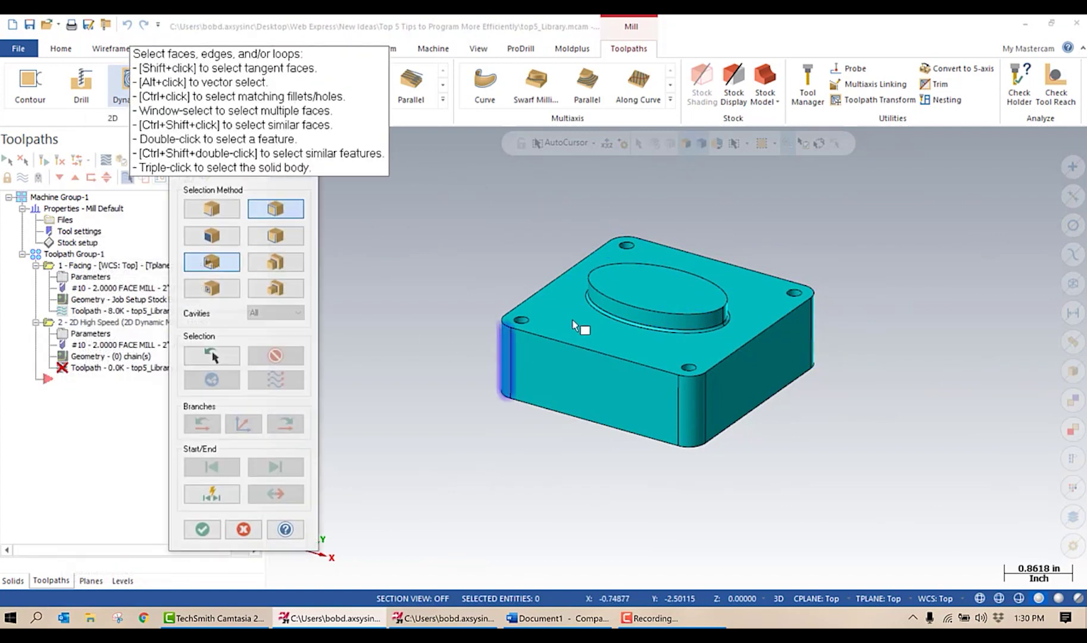
click(204, 527)
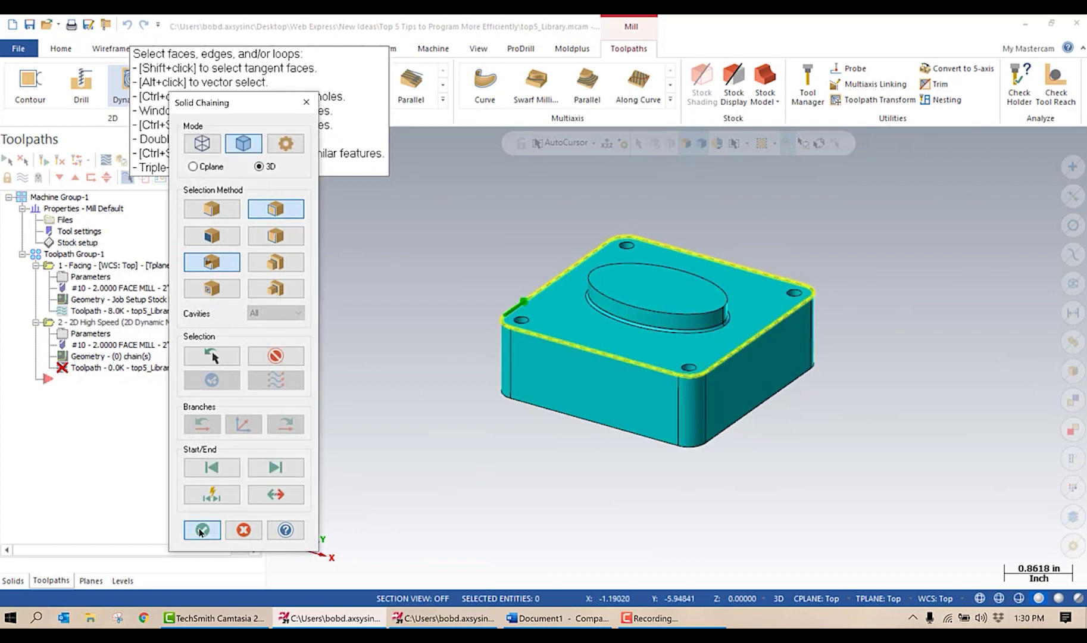
click(167, 340)
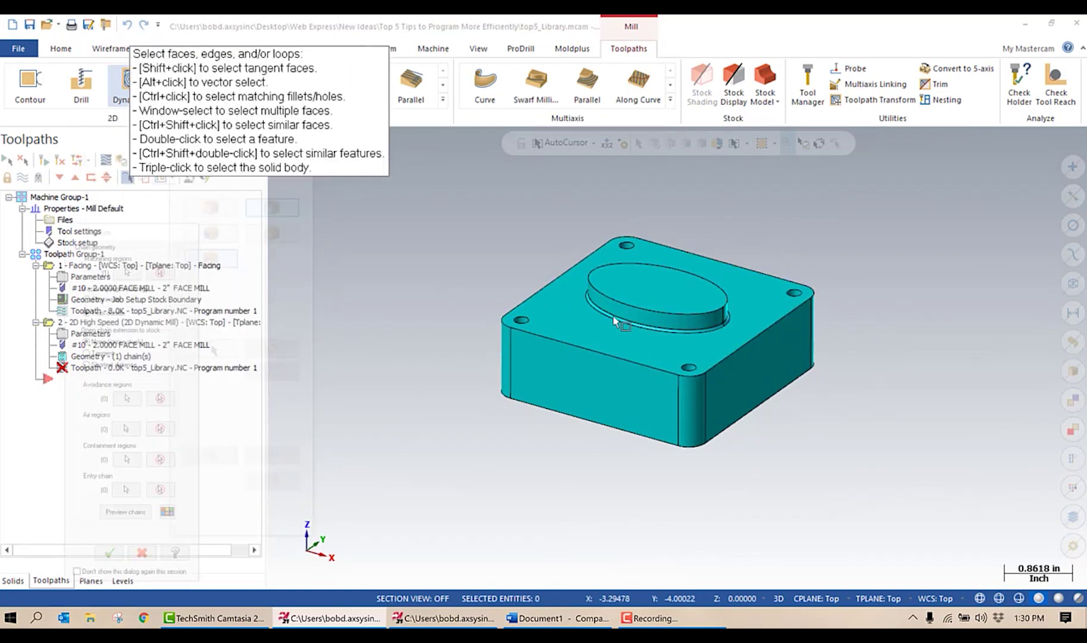
click(720, 309)
click(202, 529)
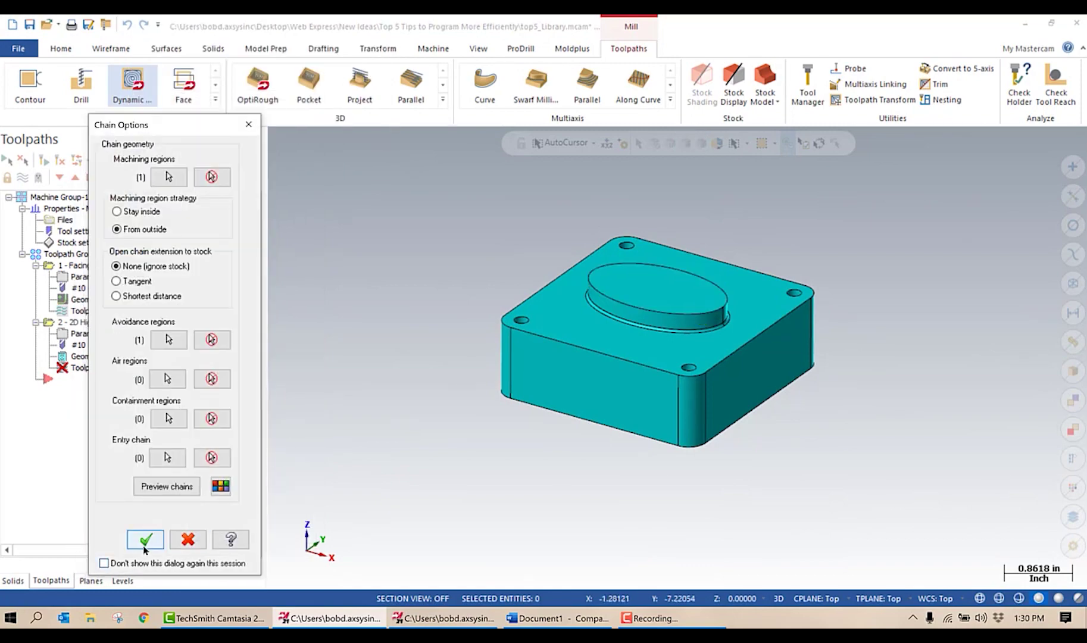
click(145, 540)
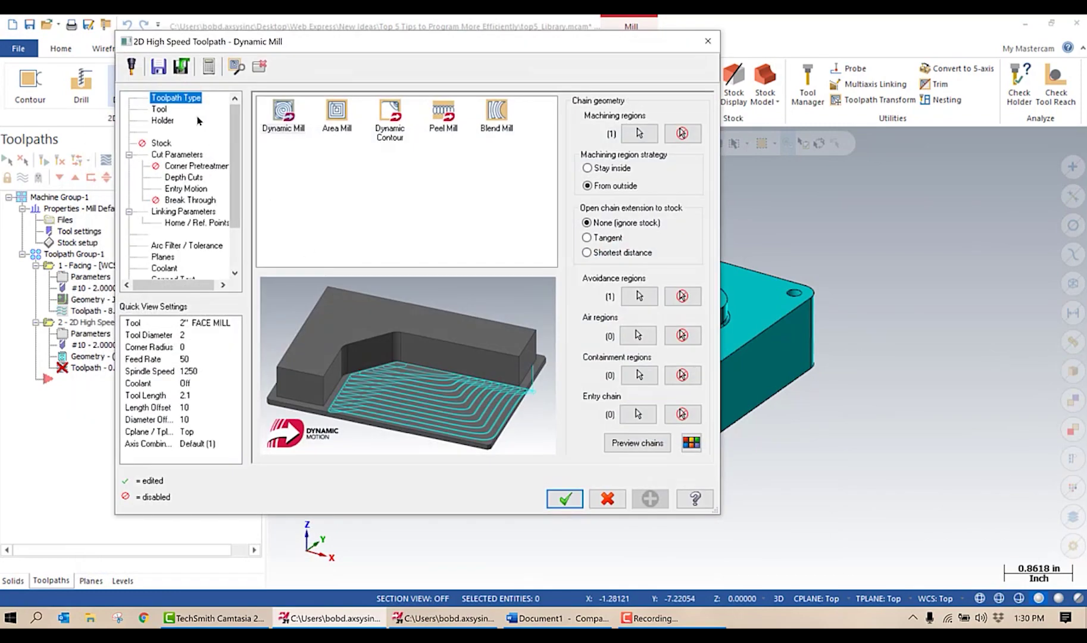
- Add the 1/2 BULL ENDMILL 0.0313 RAD (tool 344) from the library
click(160, 109)
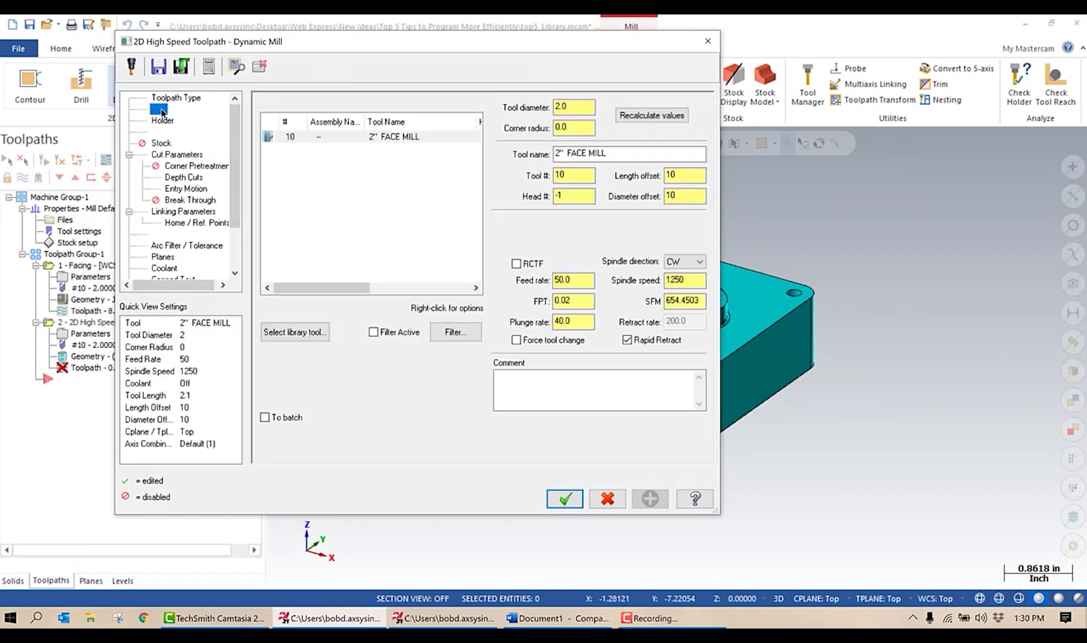
click(300, 333)
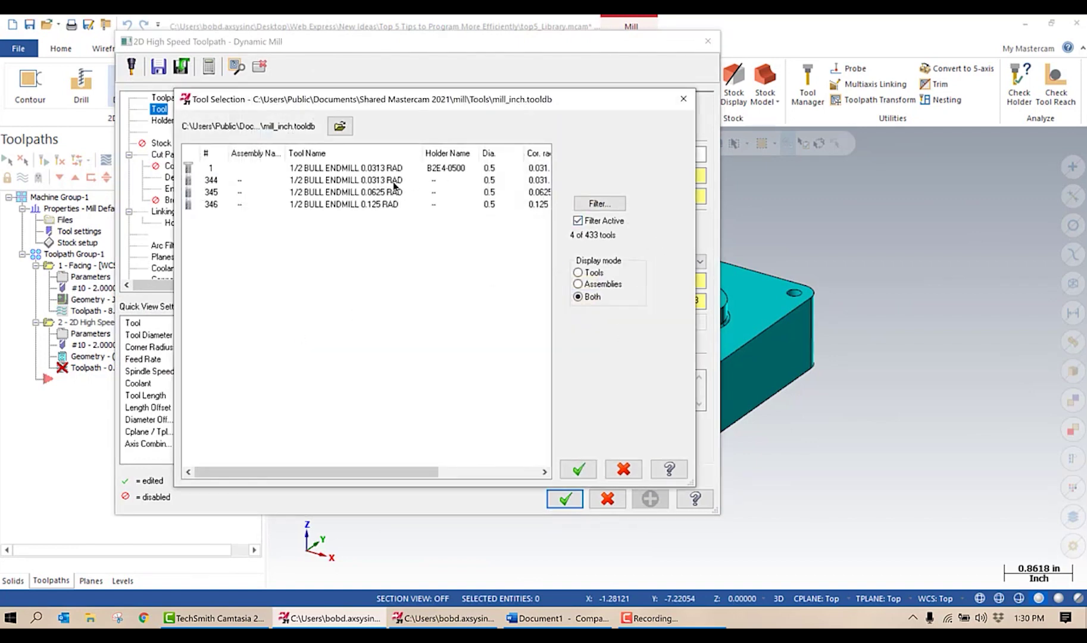
click(398, 181)
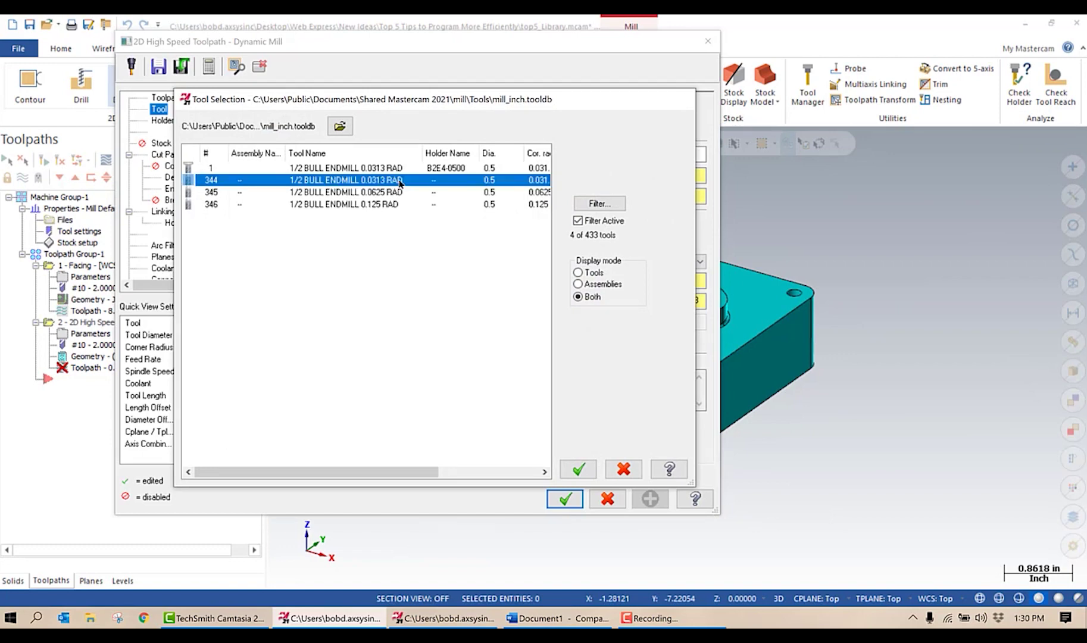
double_click(399, 182)
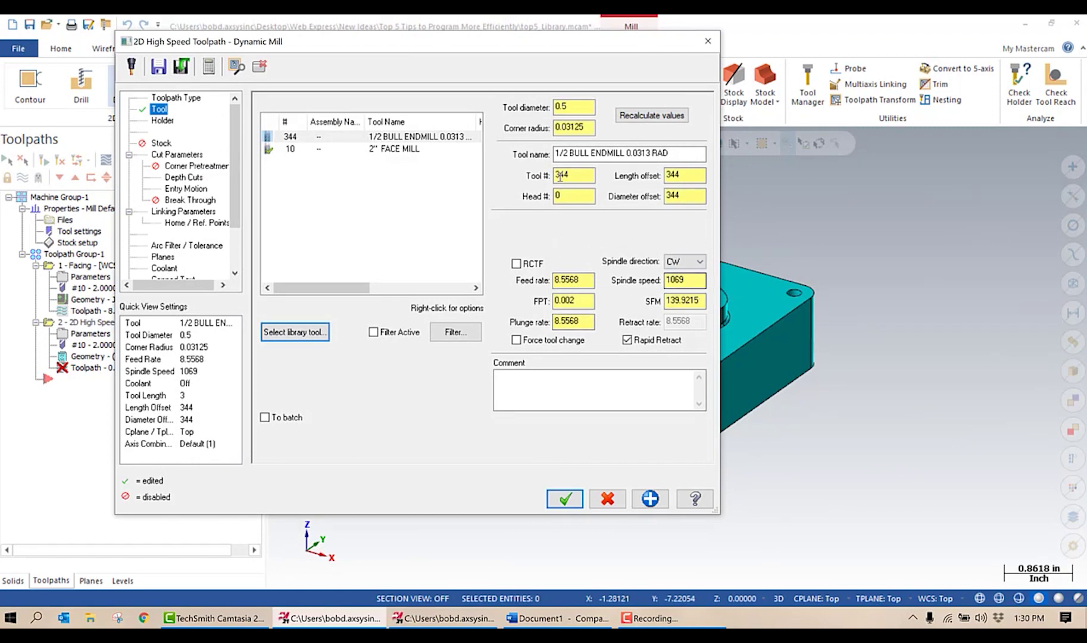
right_click(375, 137)
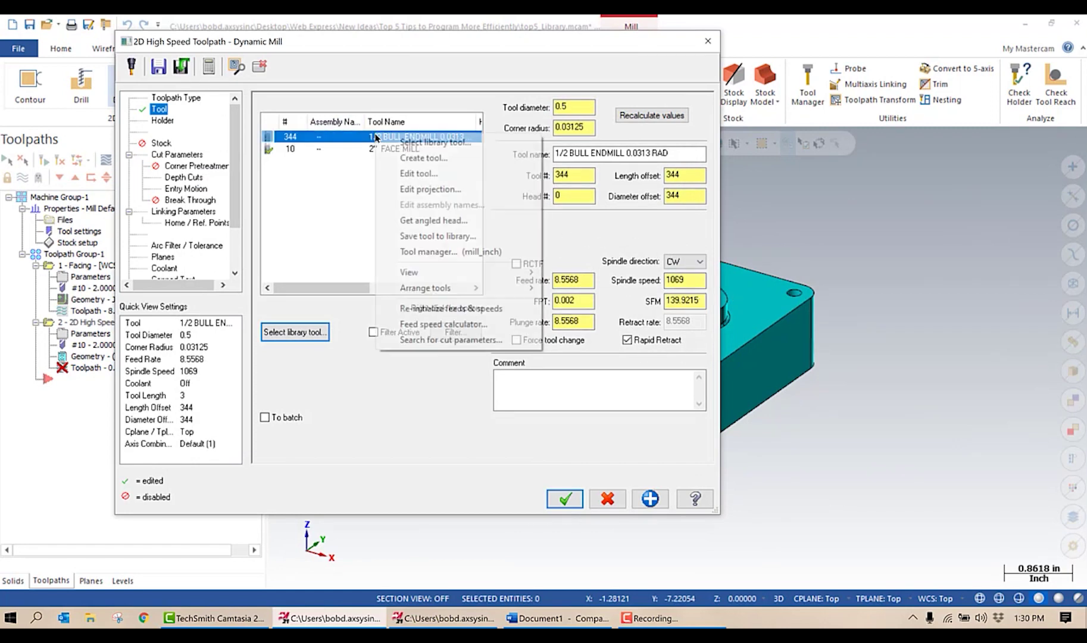
- Renumber the bull endmill as tool 5 with 650 SFM, 0.0045 FPT, plunge 60, retract 200
click(428, 174)
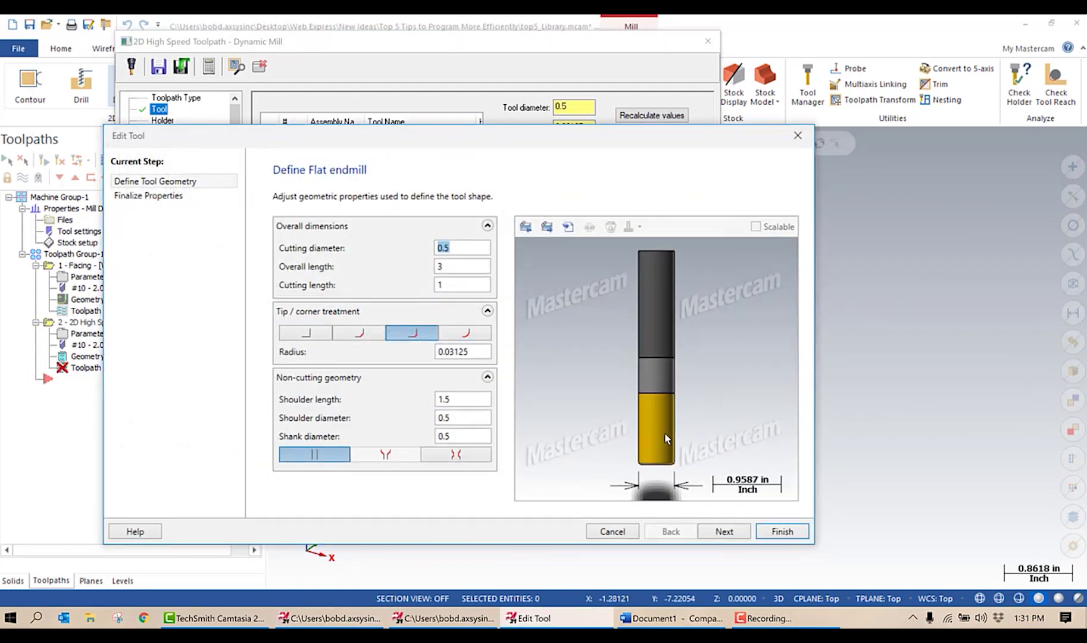
click(724, 531)
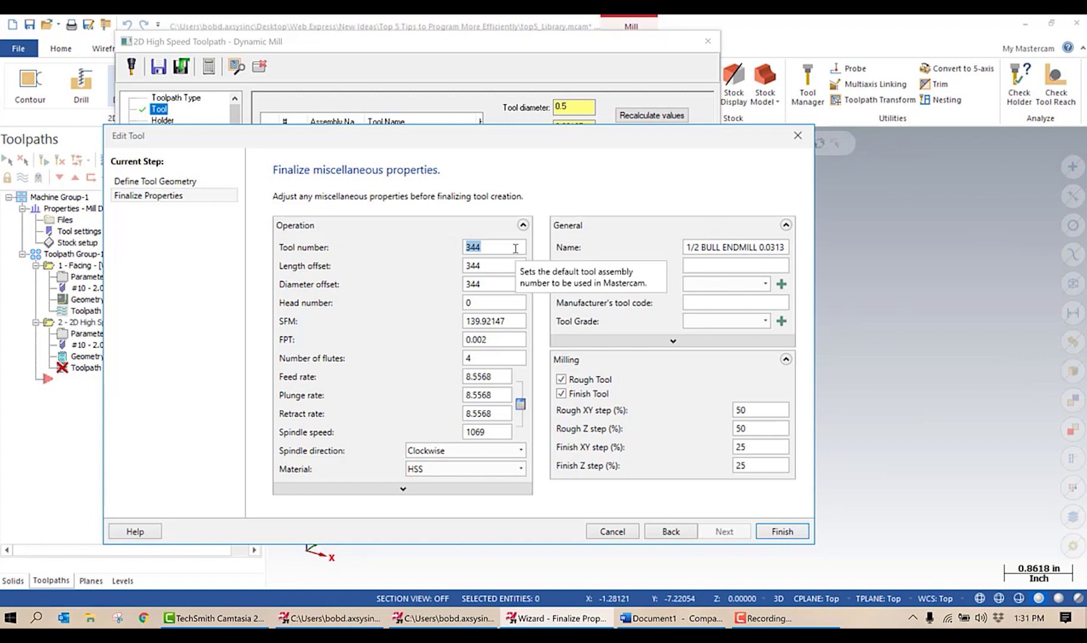
text(5)
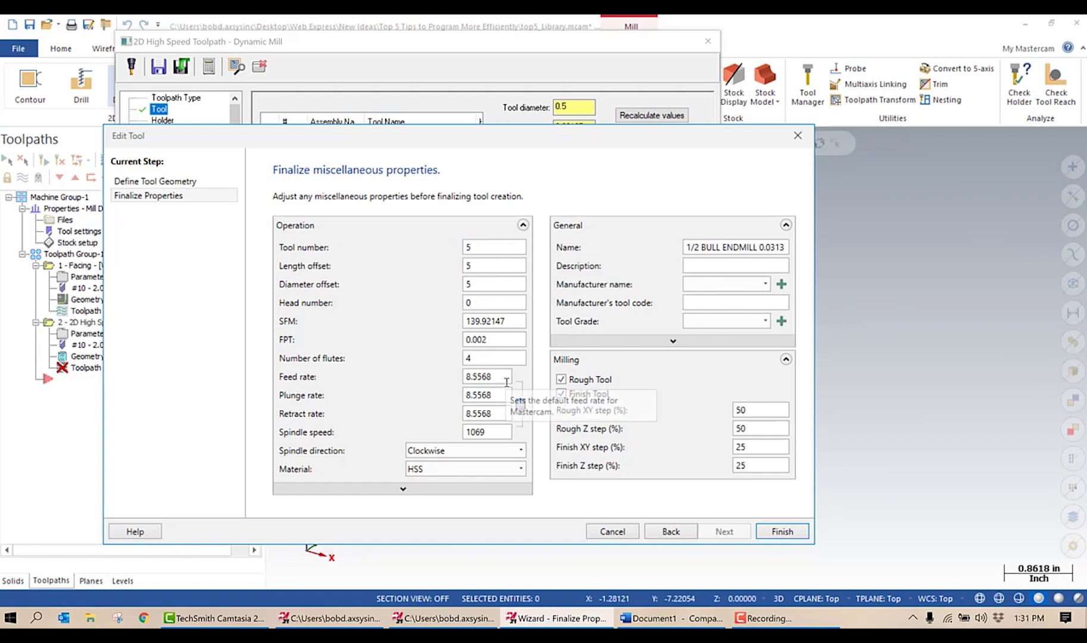
double_click(493, 326)
text(650)
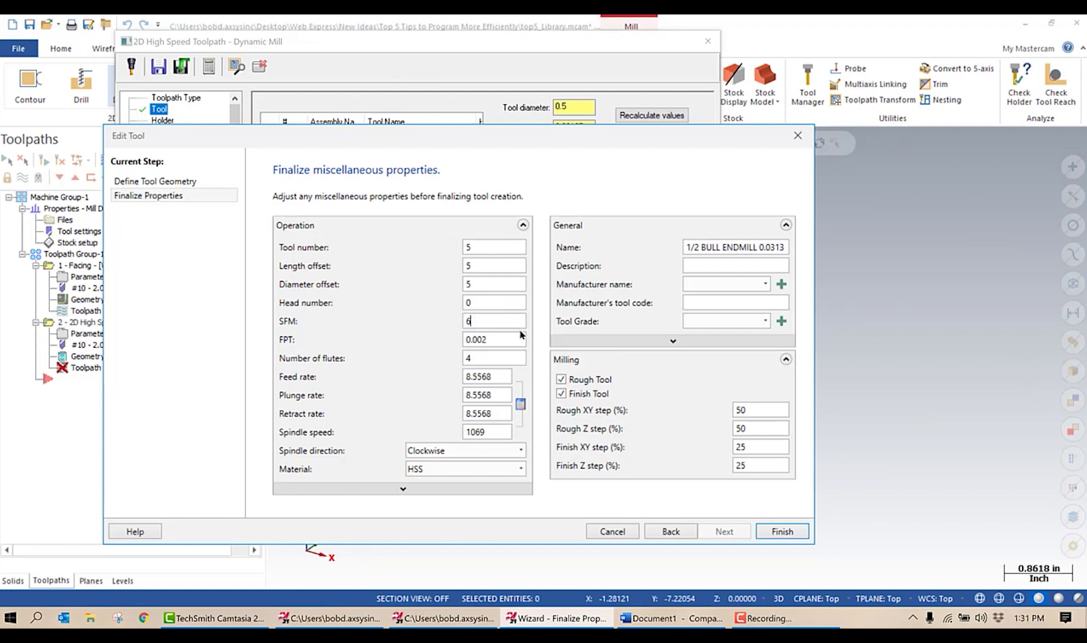
double_click(488, 340)
key(BackSpace)
drag(491, 395, 465, 394)
text(60)
key(Tab)
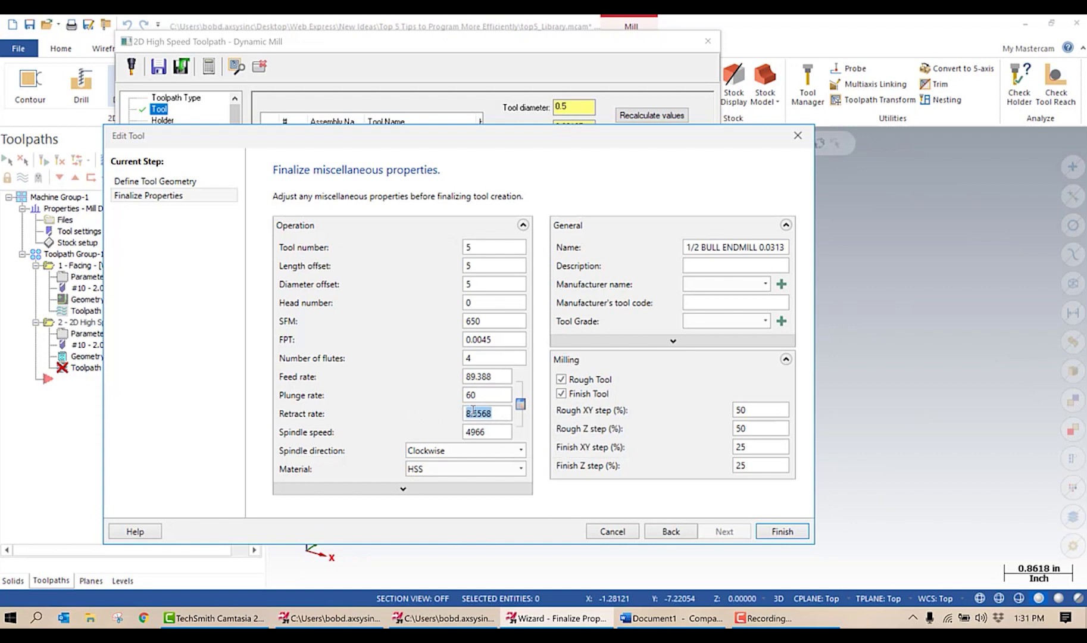
text(200)
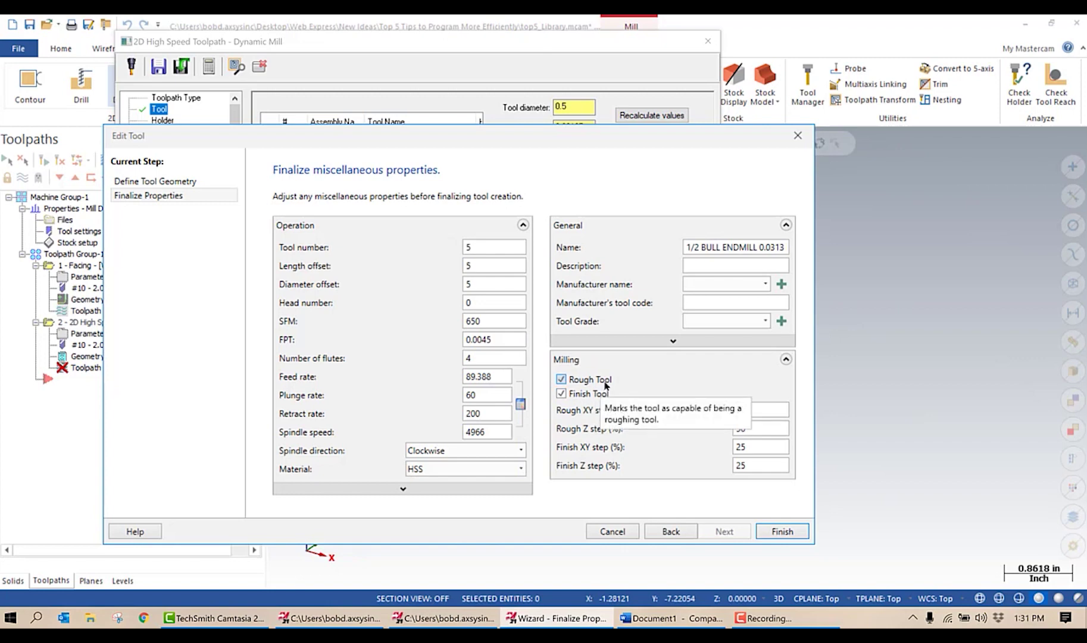
- Set rough XY/Z steps to 10/100 and finish XY/Z steps to 2/2, then save
double_click(764, 412)
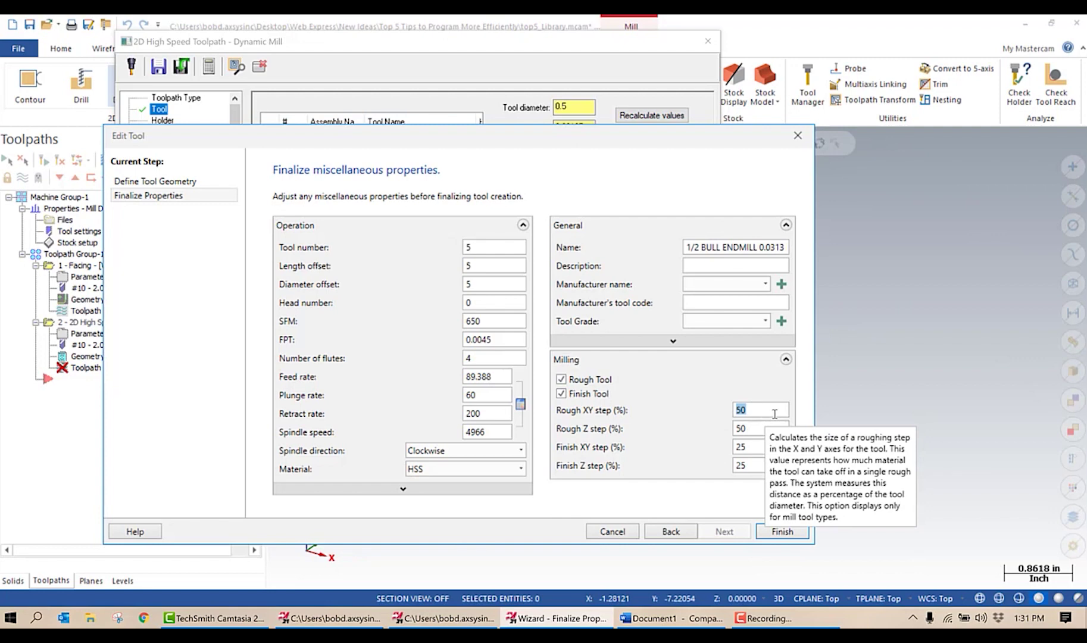
text(10)
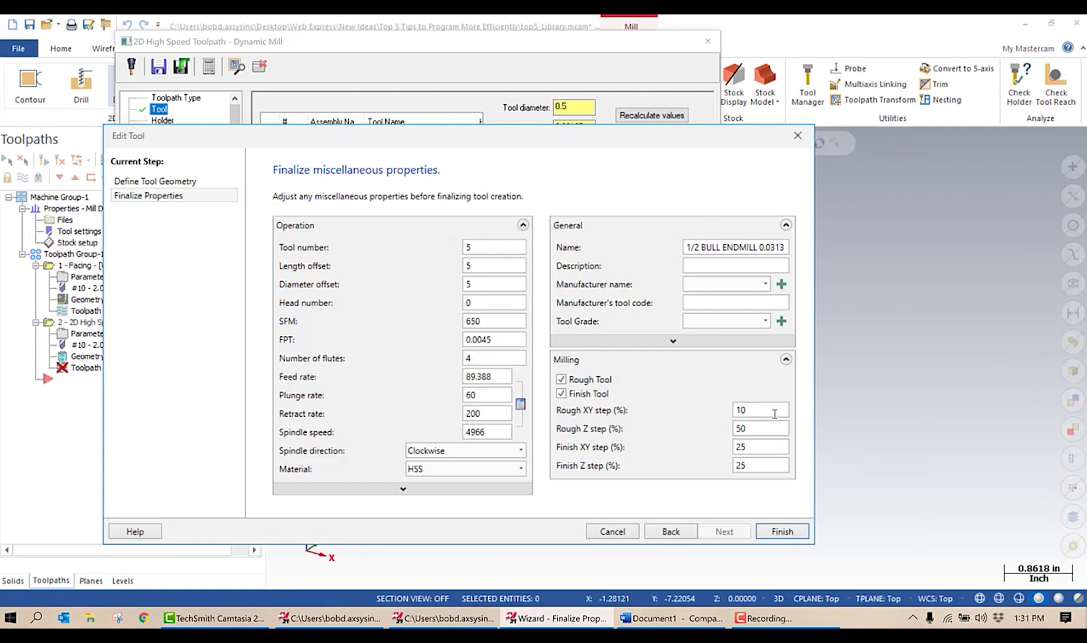
double_click(760, 429)
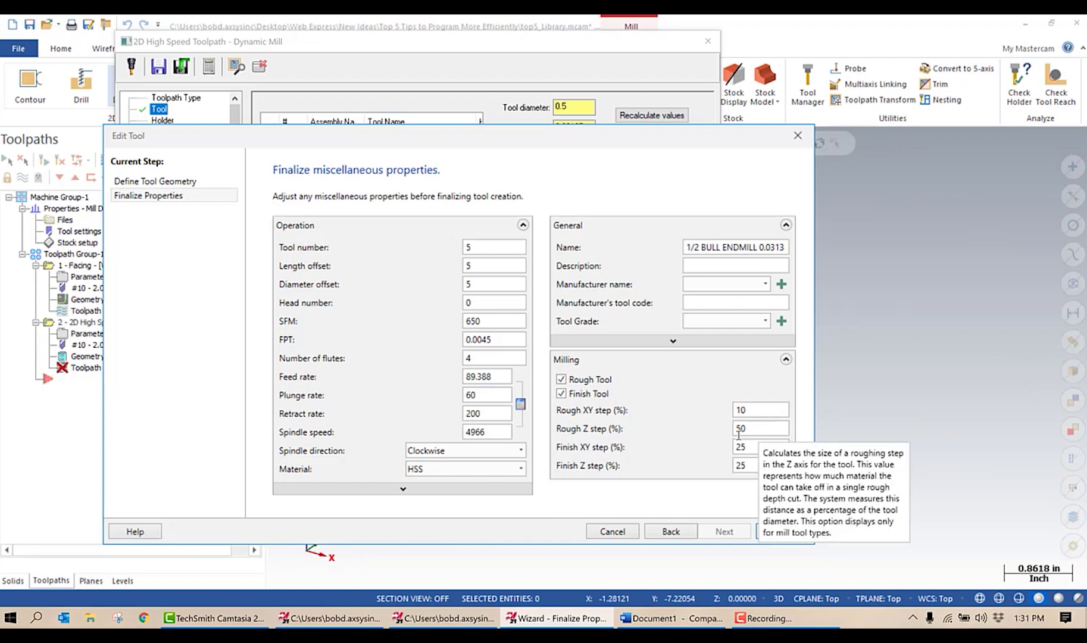
text(100)
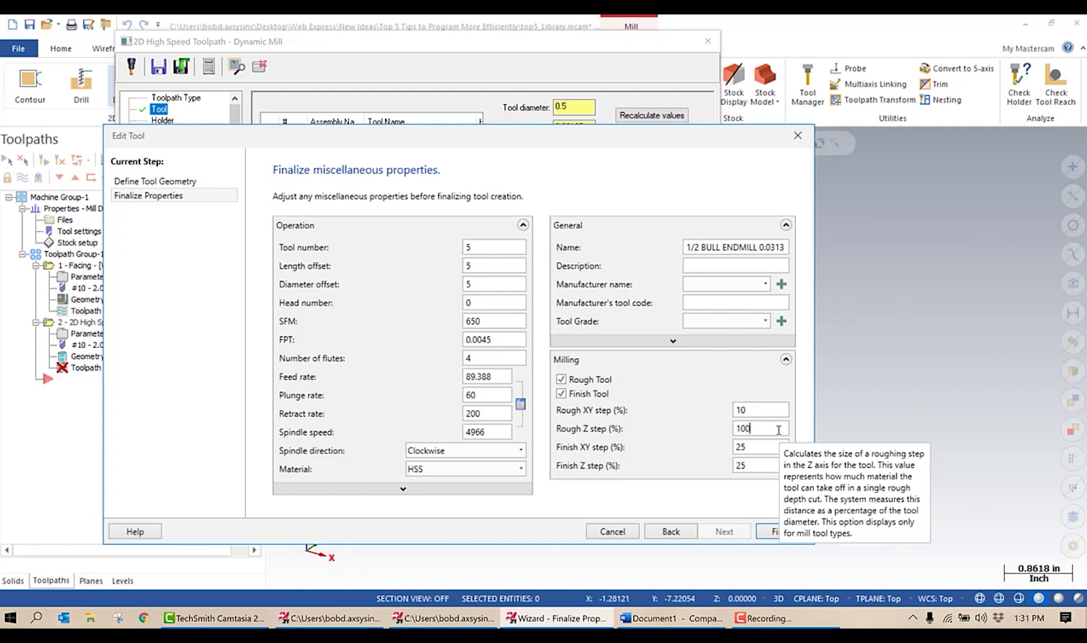
click(757, 446)
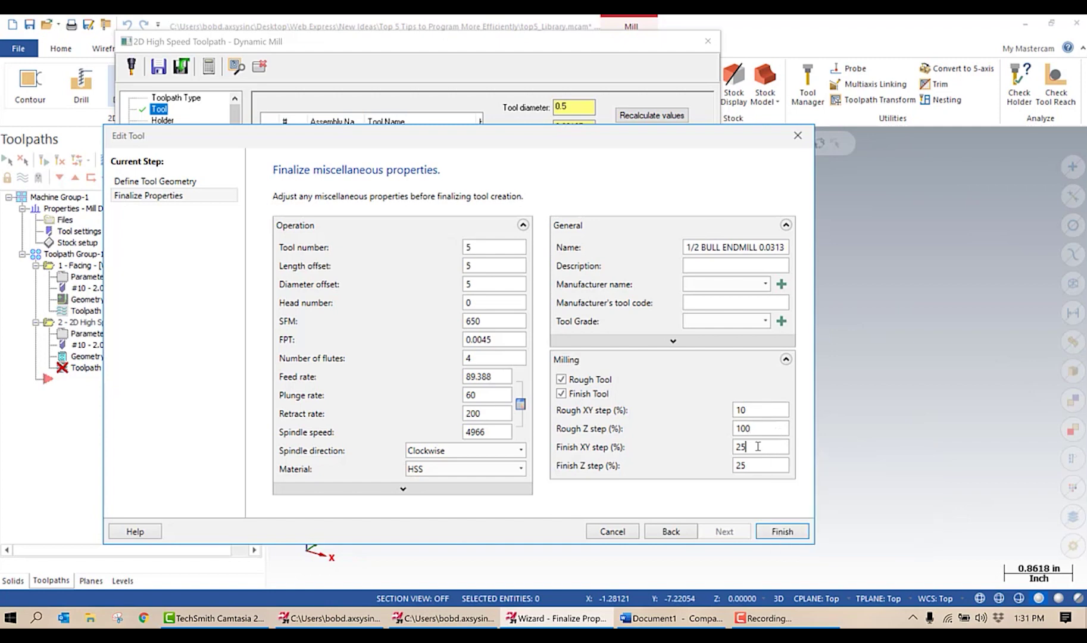
key(ctrl+a)
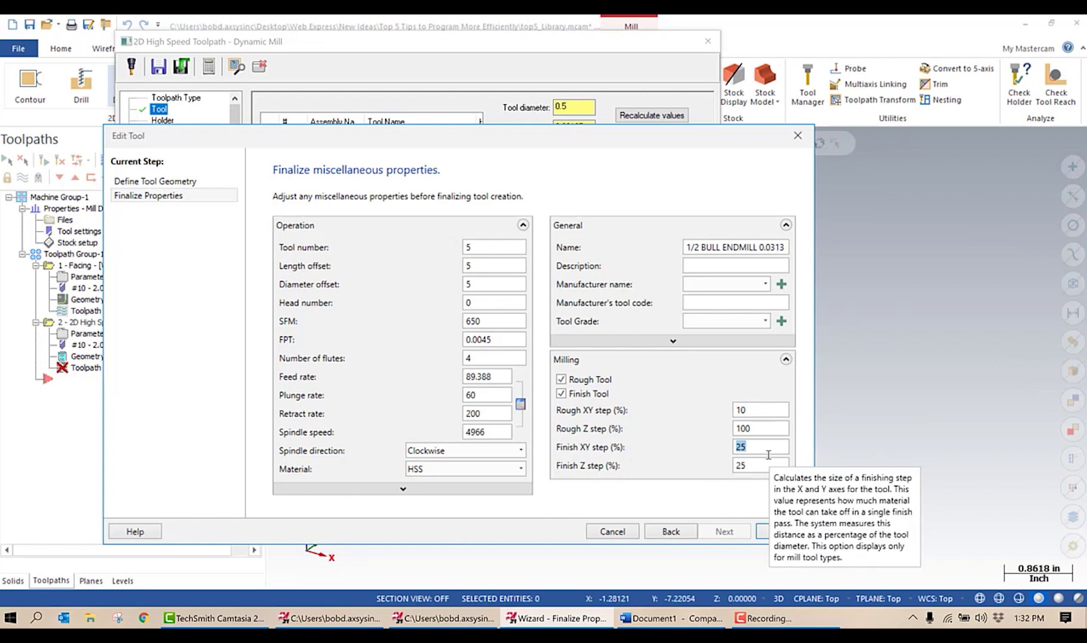
text(2)
double_click(748, 464)
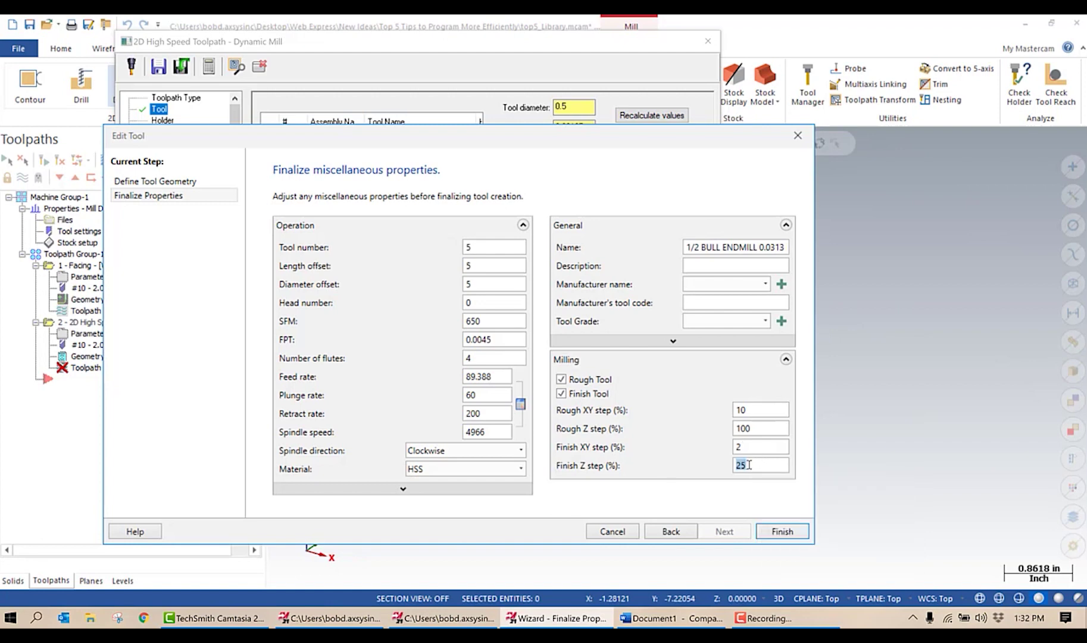
text(2)
click(787, 530)
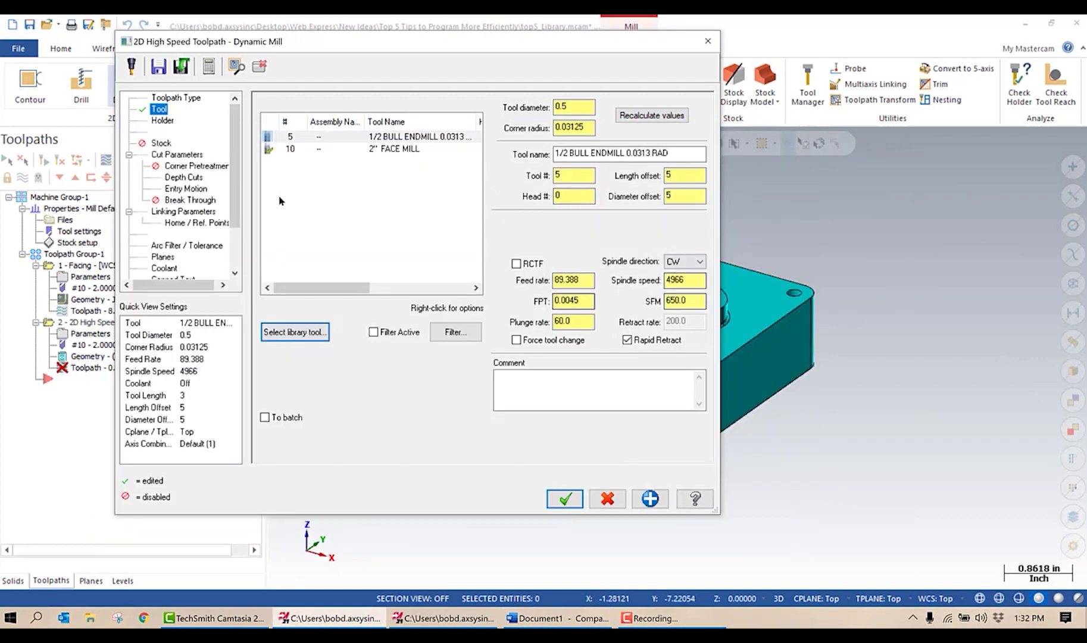
- Keep the 10% stepover, set absolute depth 0.0 and clearance 1.0, and generate the Dynamic Mill
click(190, 159)
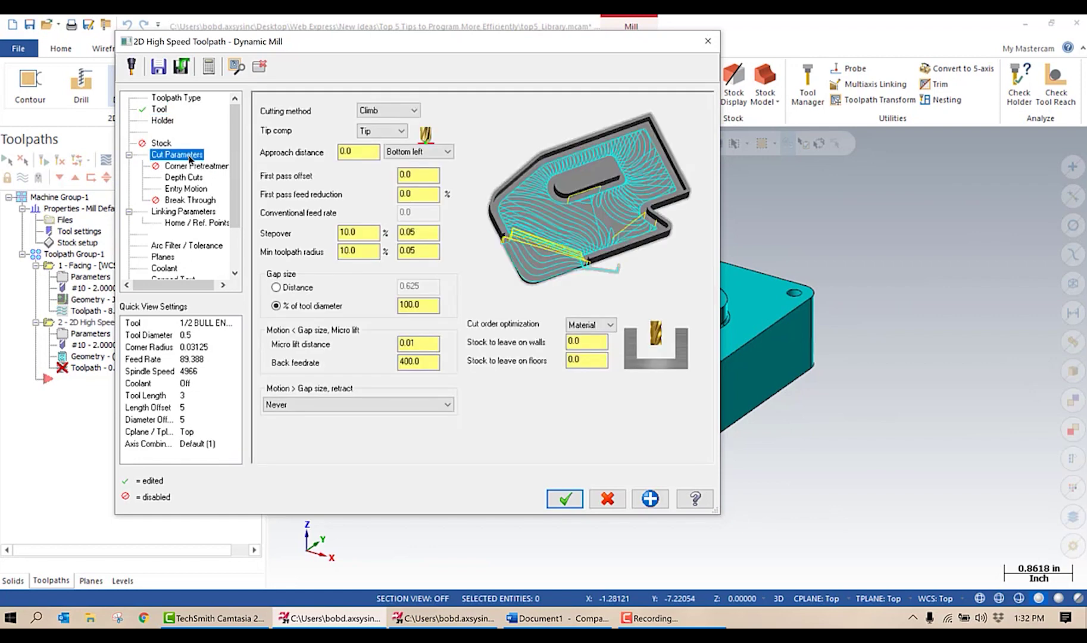
double_click(360, 232)
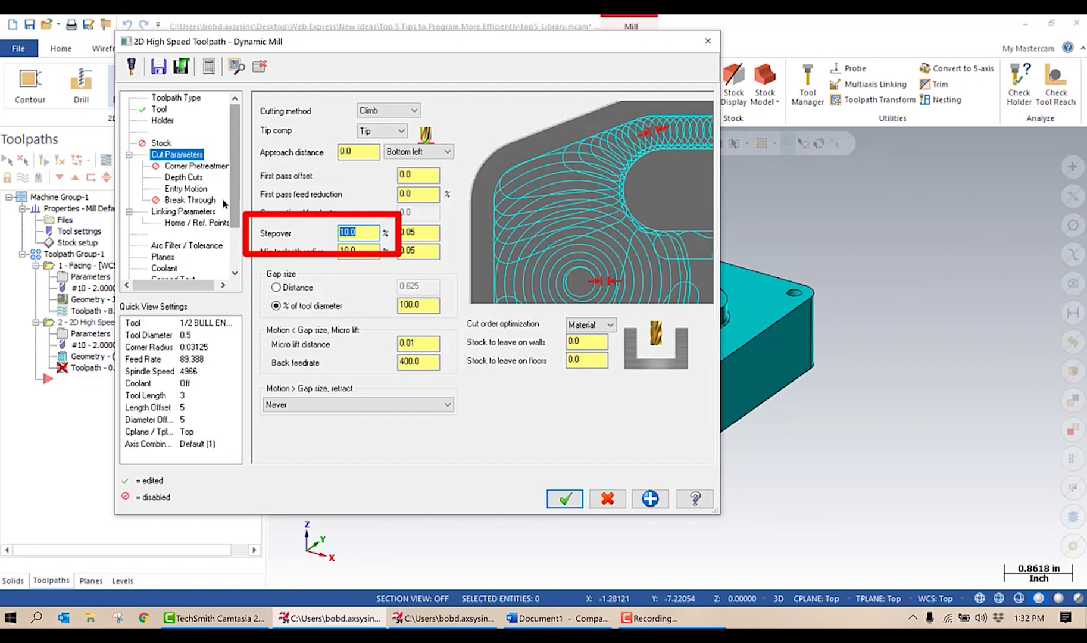
click(190, 212)
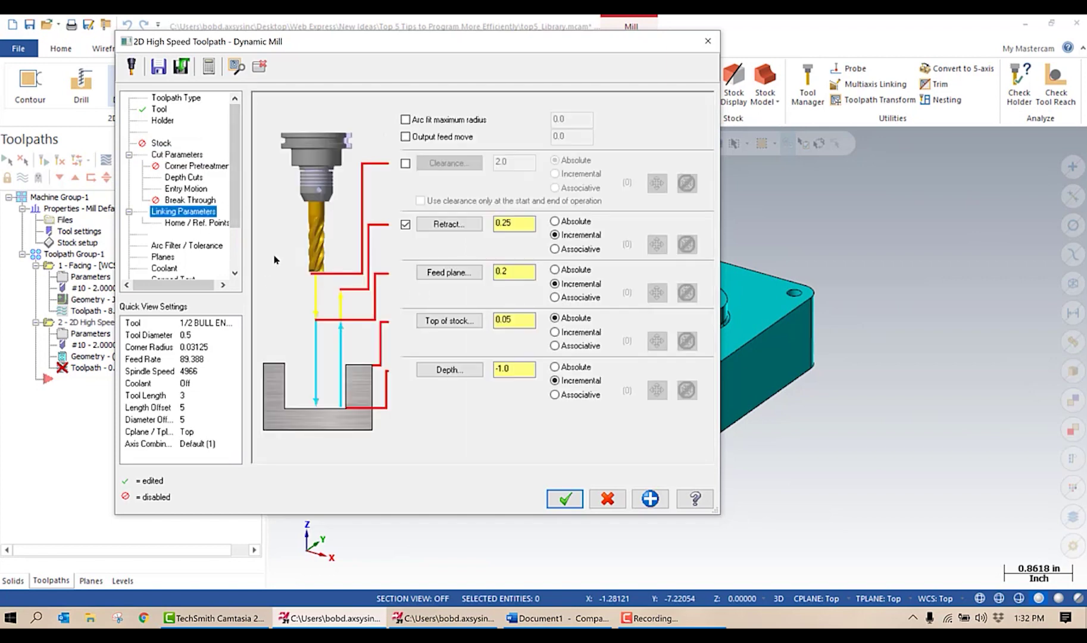
double_click(532, 370)
text(0)
key(Return)
click(555, 318)
click(405, 164)
text(1)
key(Return)
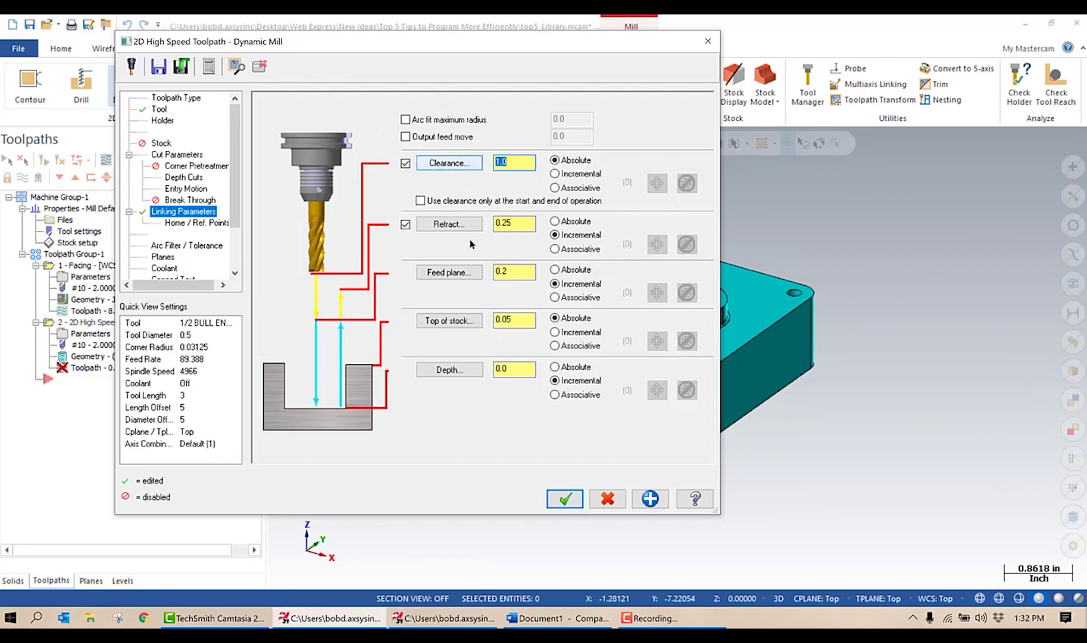
click(567, 493)
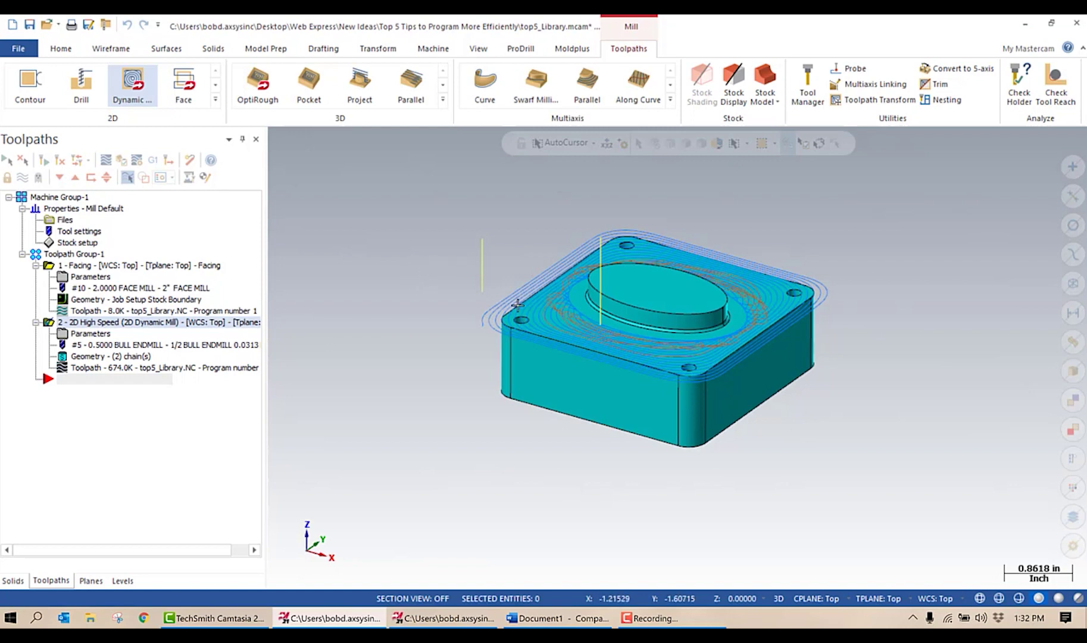
click(81, 84)
- Select the four matching corner holes for the drill toolpath
scroll(595, 348, up, 5)
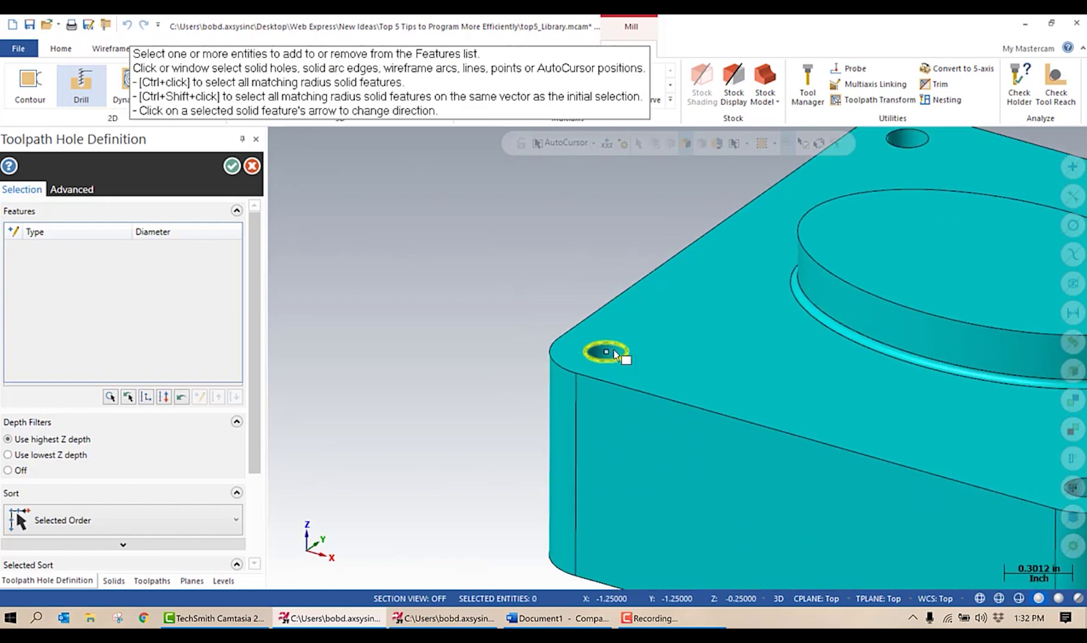
click(615, 354)
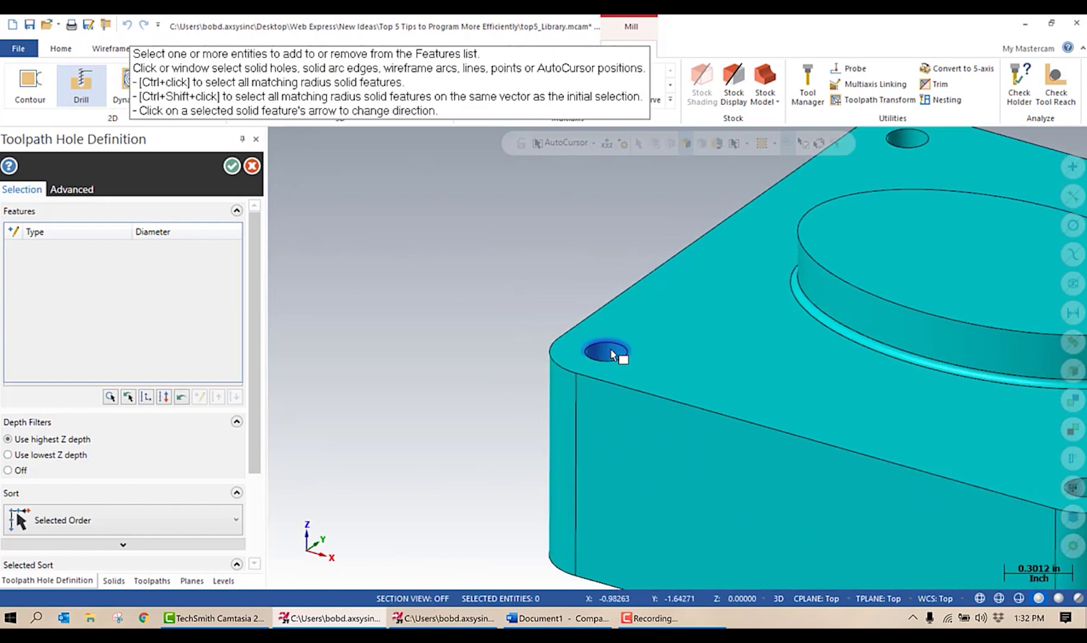
ctrl+click(614, 354)
scroll(622, 348, down, 5)
click(232, 165)
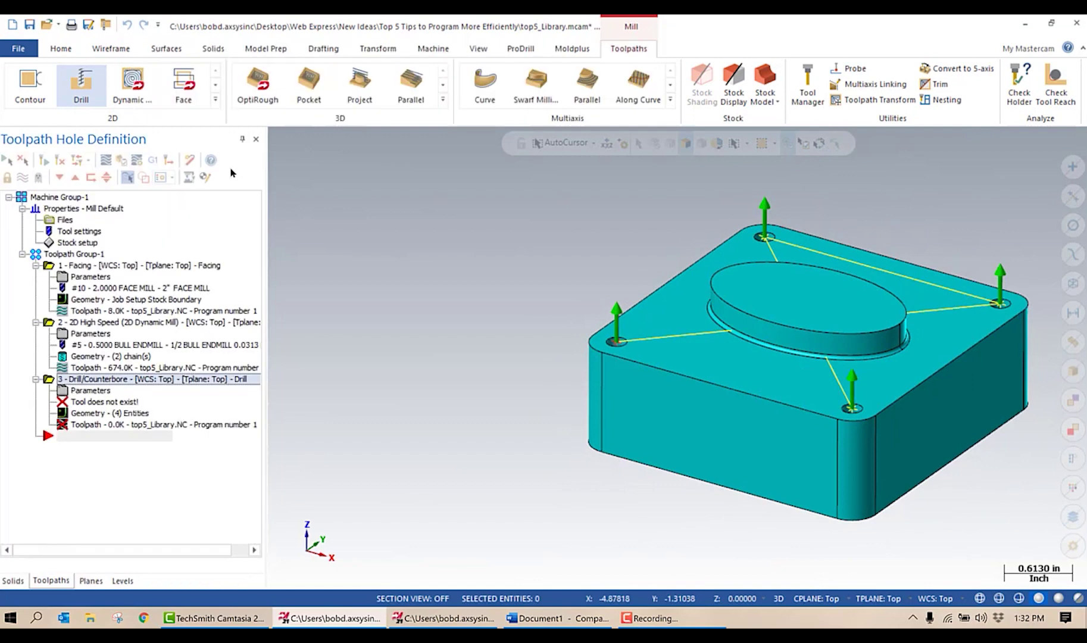
- Filter the library to ignore tool diameter and pick the 1/2 SPOTDRILL as tool 24
click(160, 109)
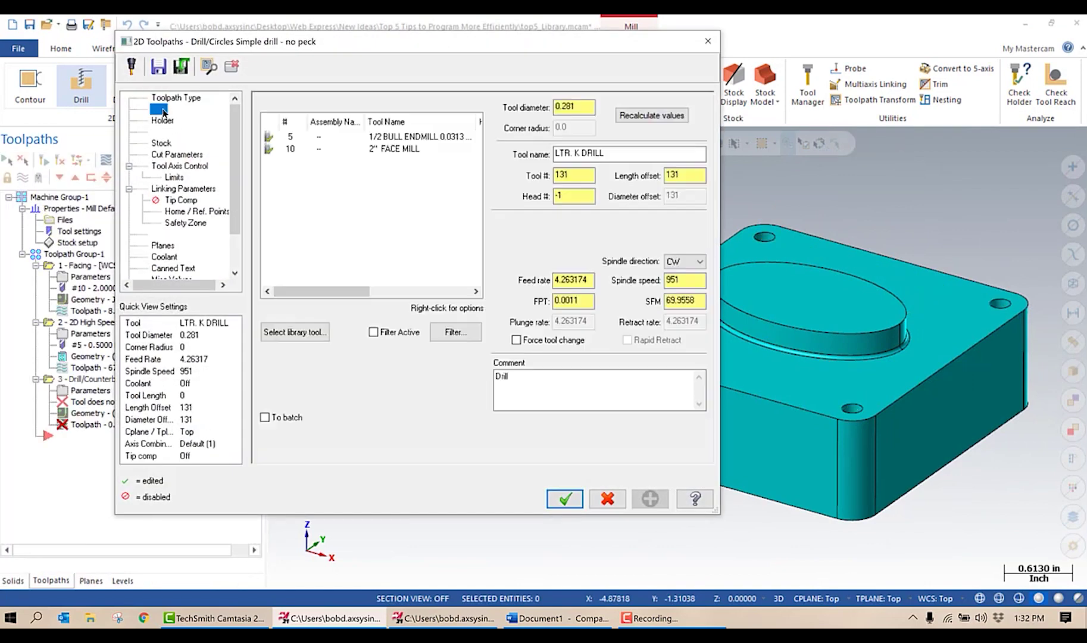
click(308, 332)
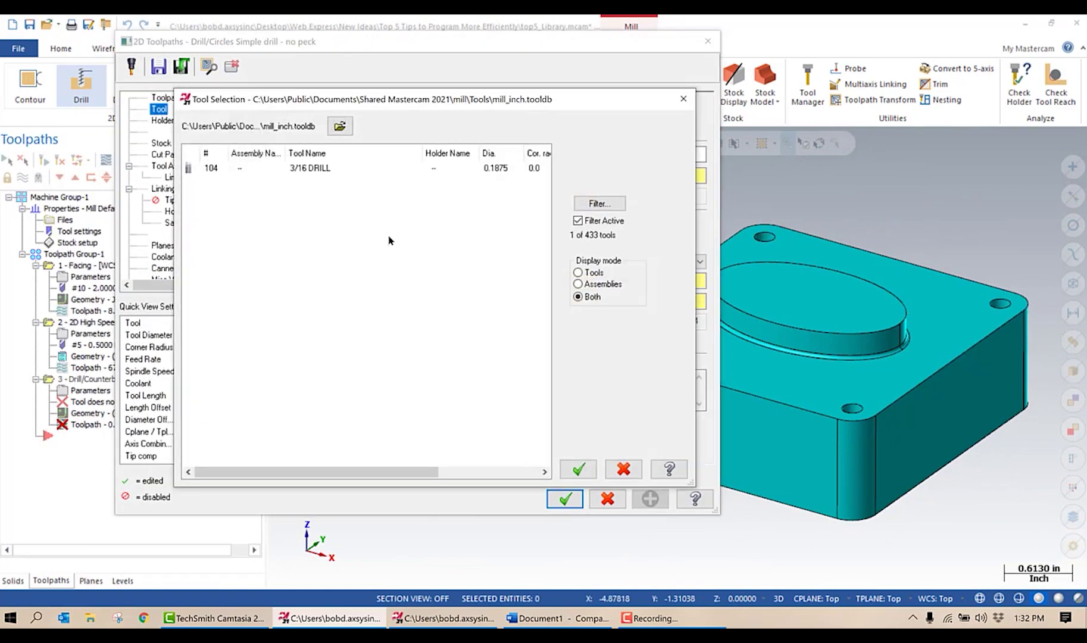
click(594, 205)
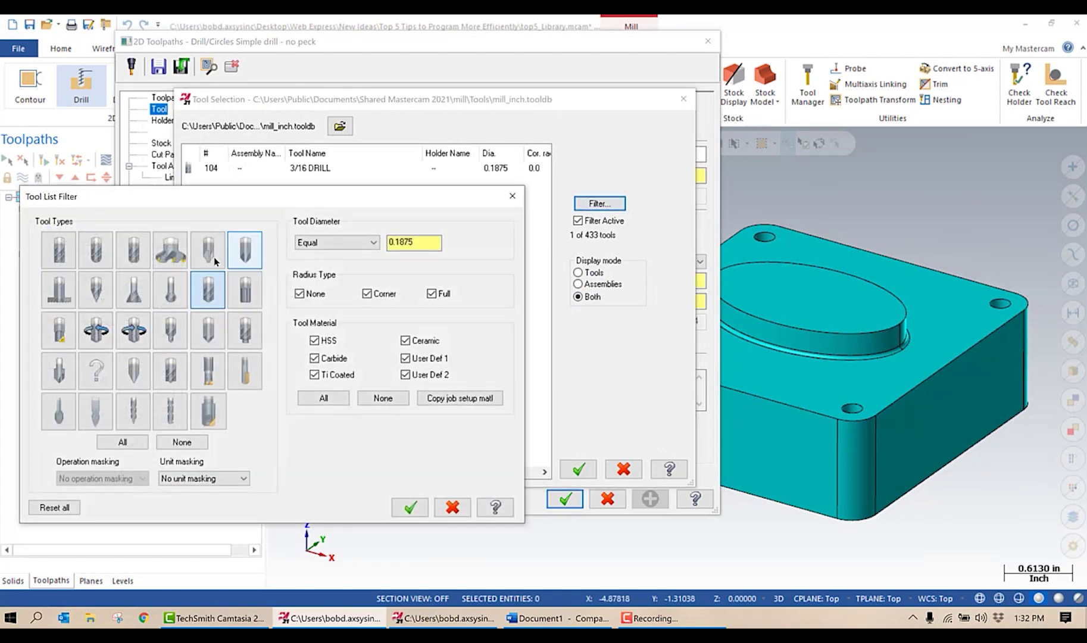
click(371, 242)
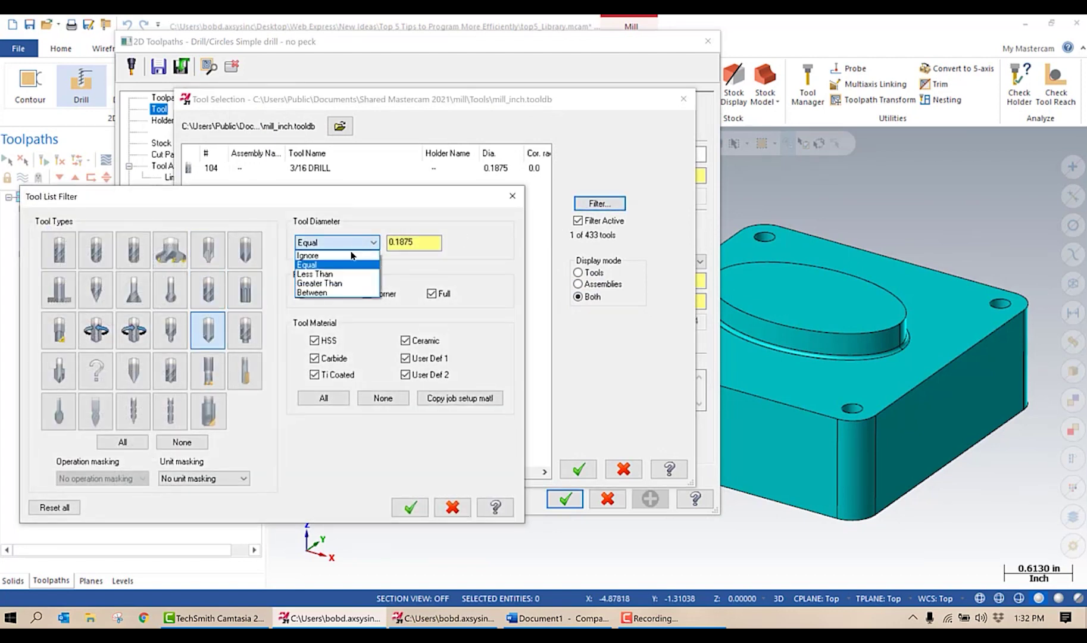
click(330, 256)
click(410, 507)
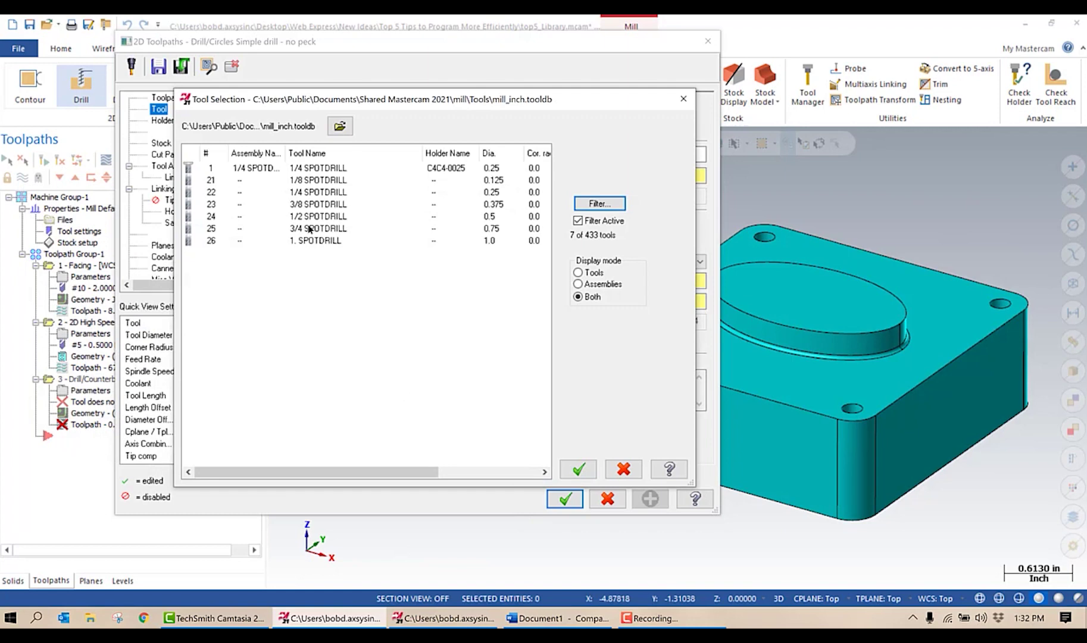
click(311, 216)
click(578, 469)
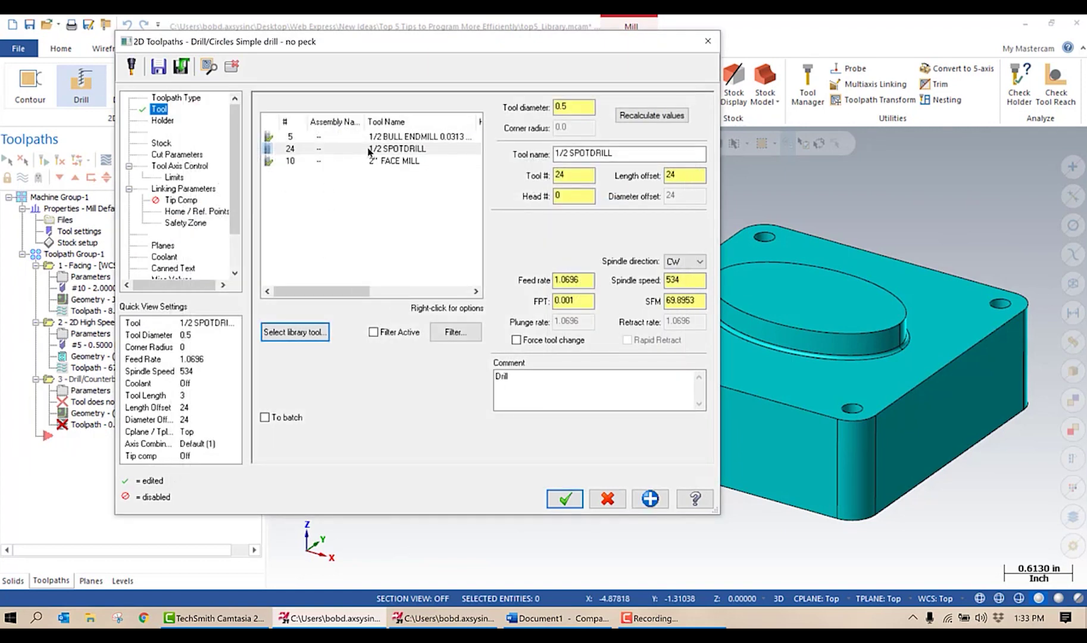
right_click(368, 150)
click(428, 188)
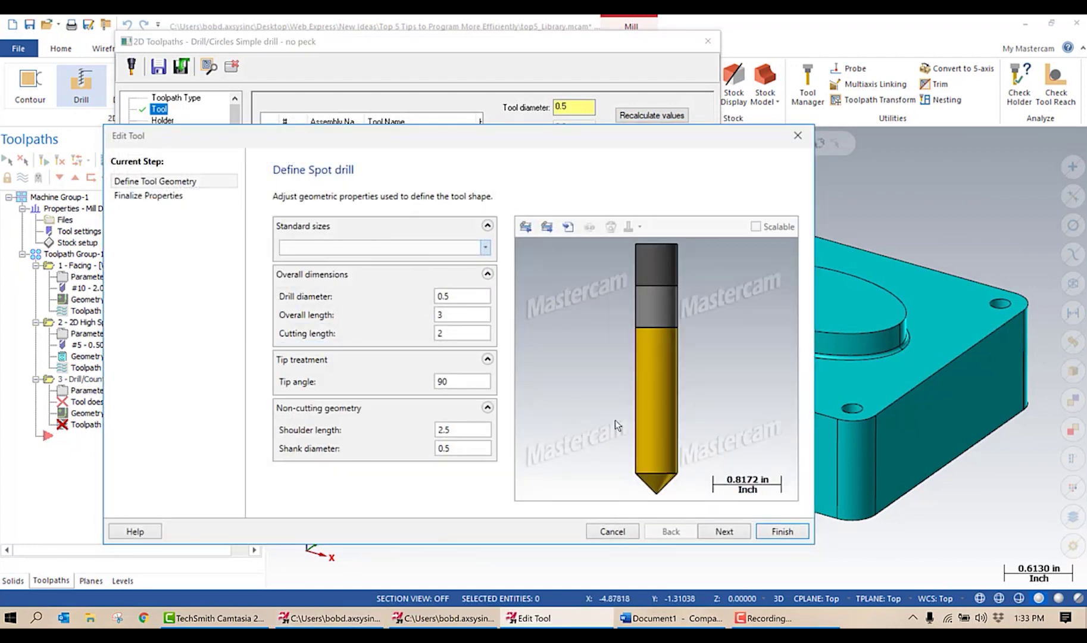
- Give the spot drill tool number 8, 1250 rpm, feed 4, plunge 40, retract 200, and save it
click(720, 530)
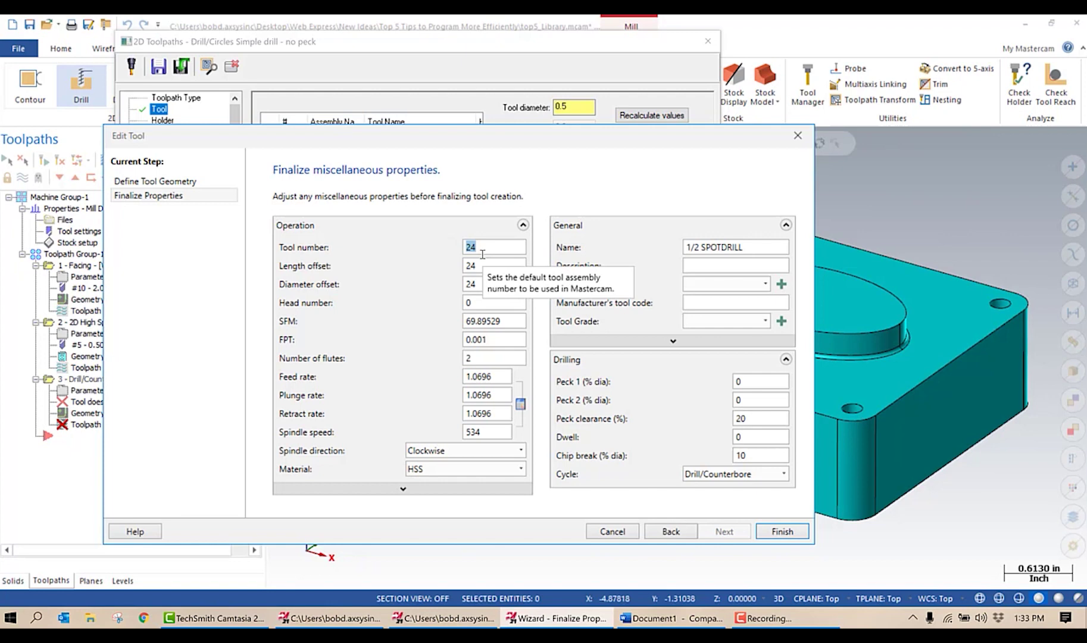
text(8)
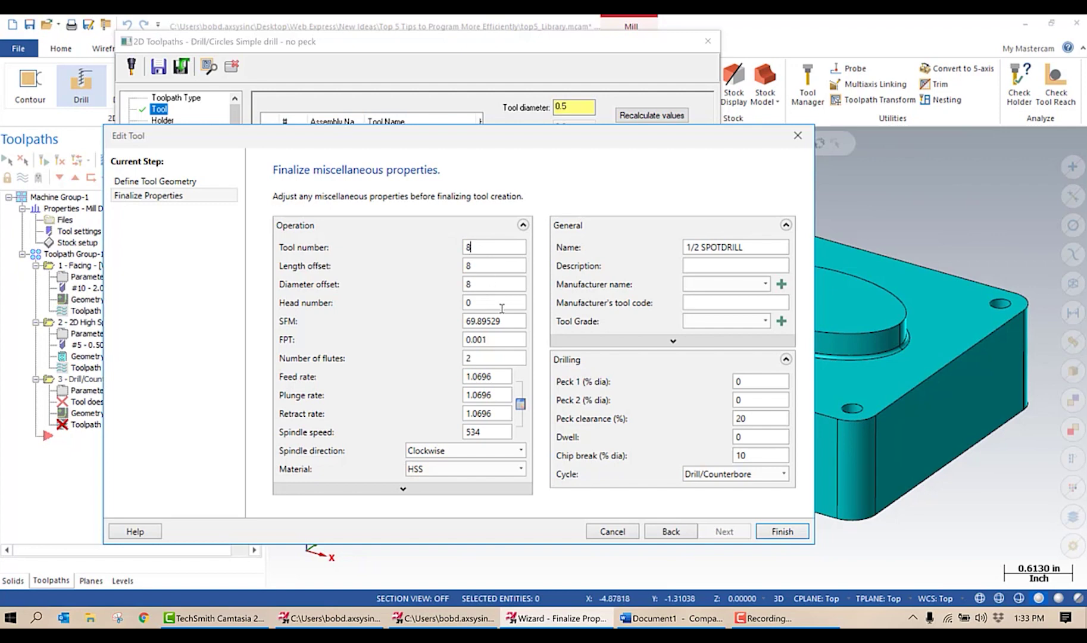
double_click(491, 436)
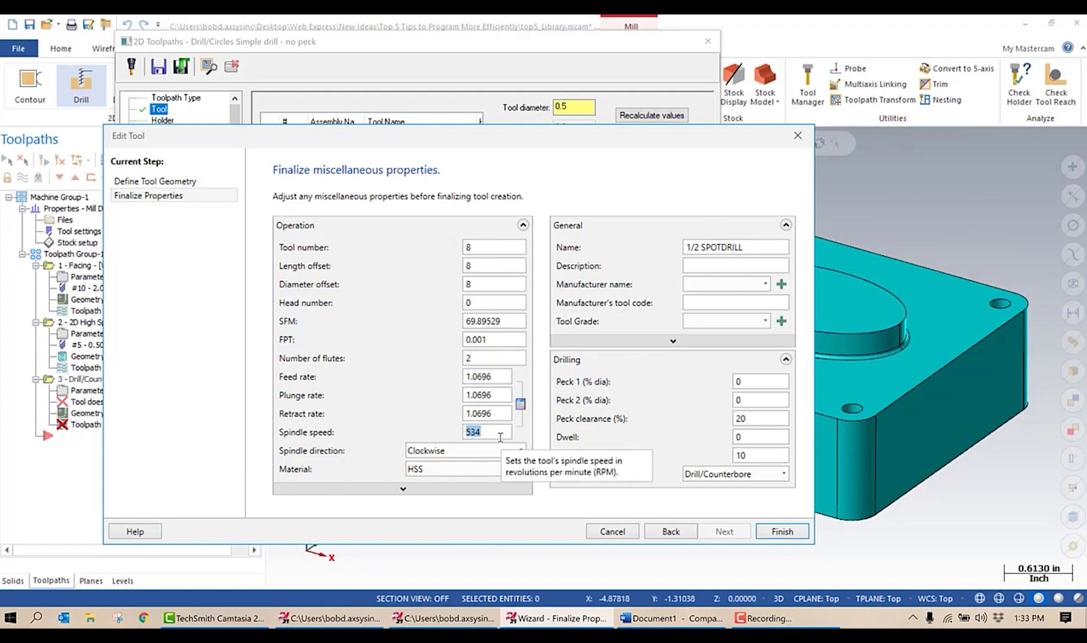
text(1250)
click(500, 377)
double_click(495, 375)
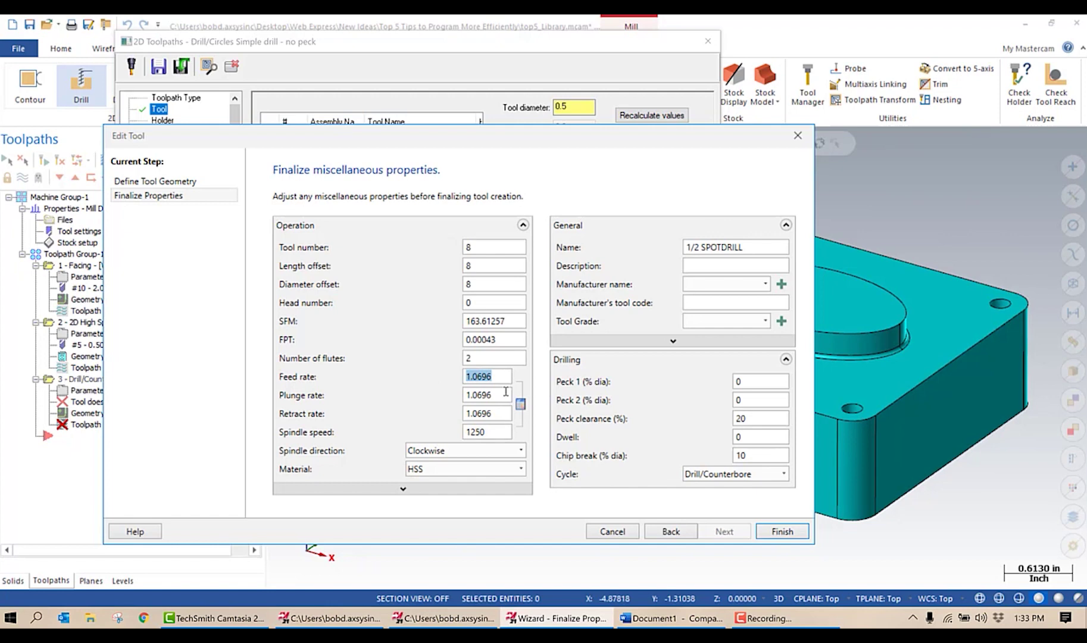
text(4)
double_click(506, 395)
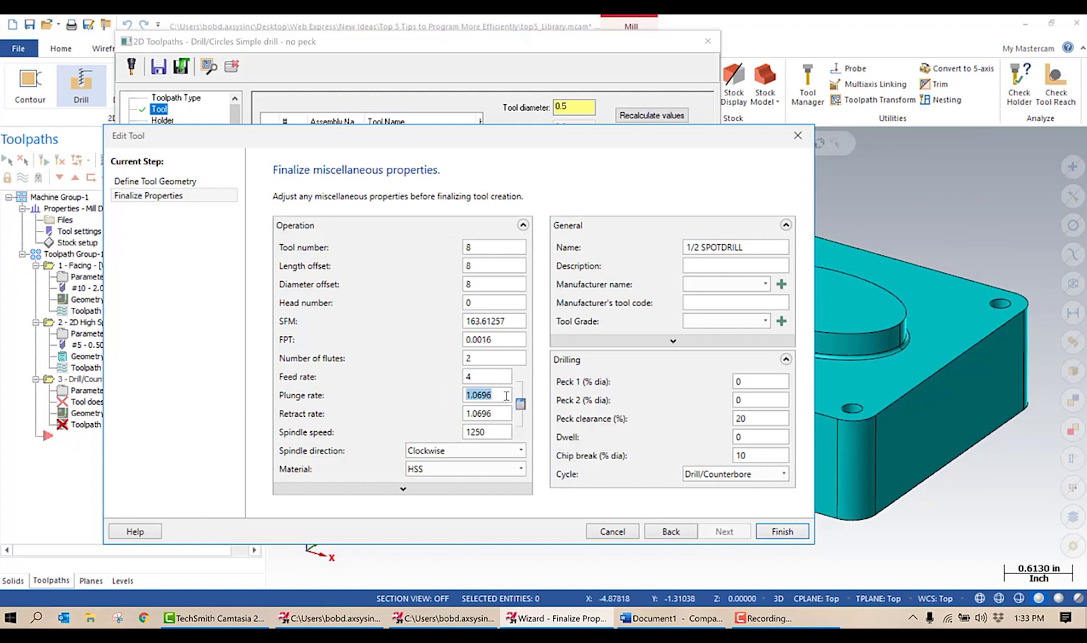
text(40)
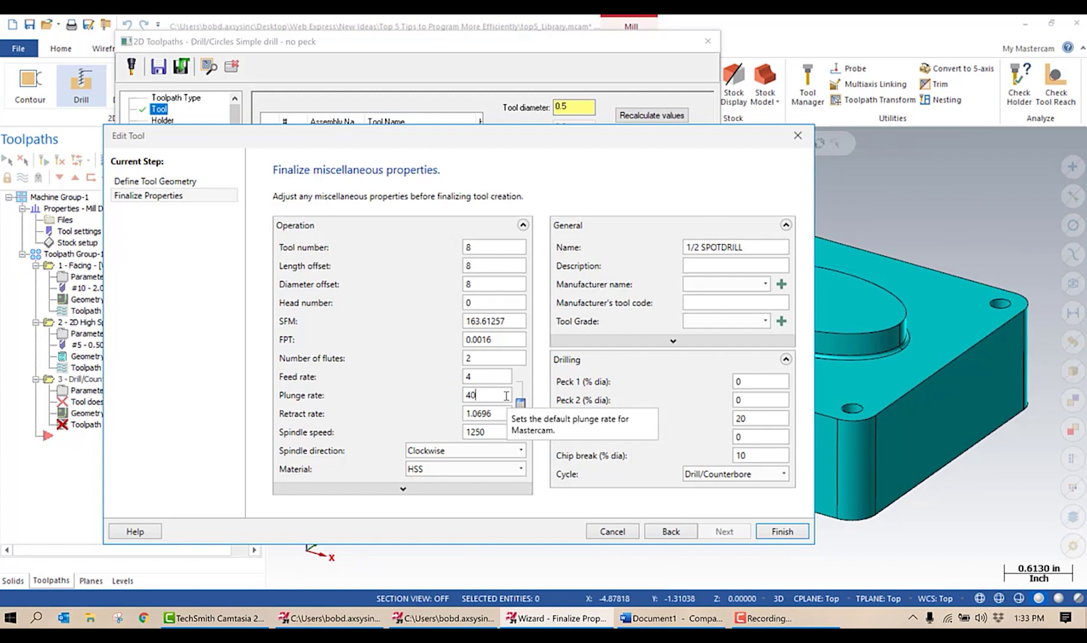
double_click(475, 417)
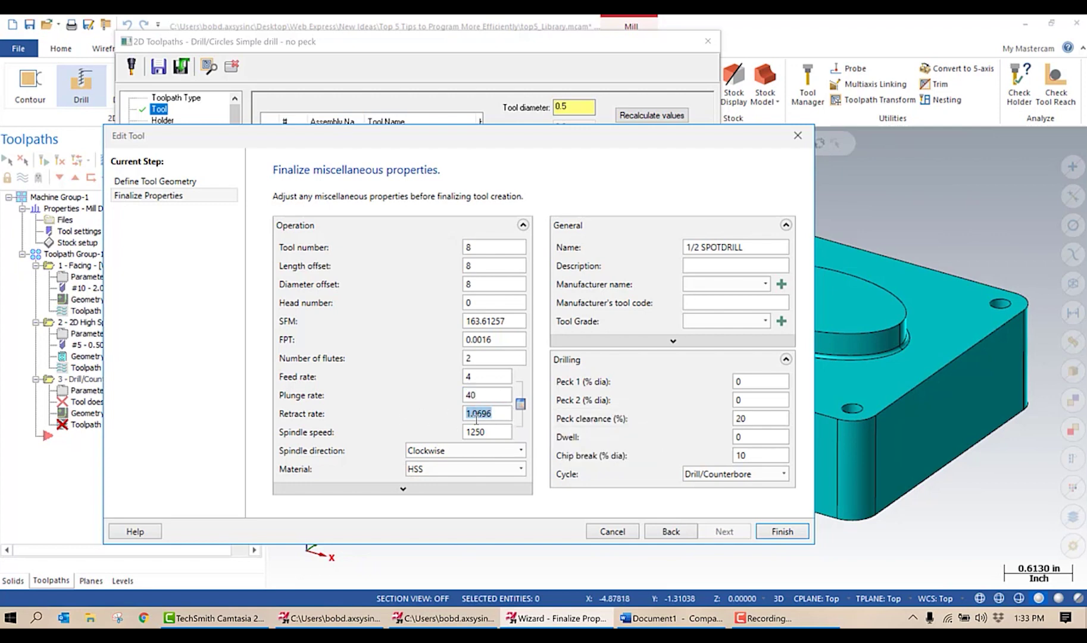
text(200)
click(781, 532)
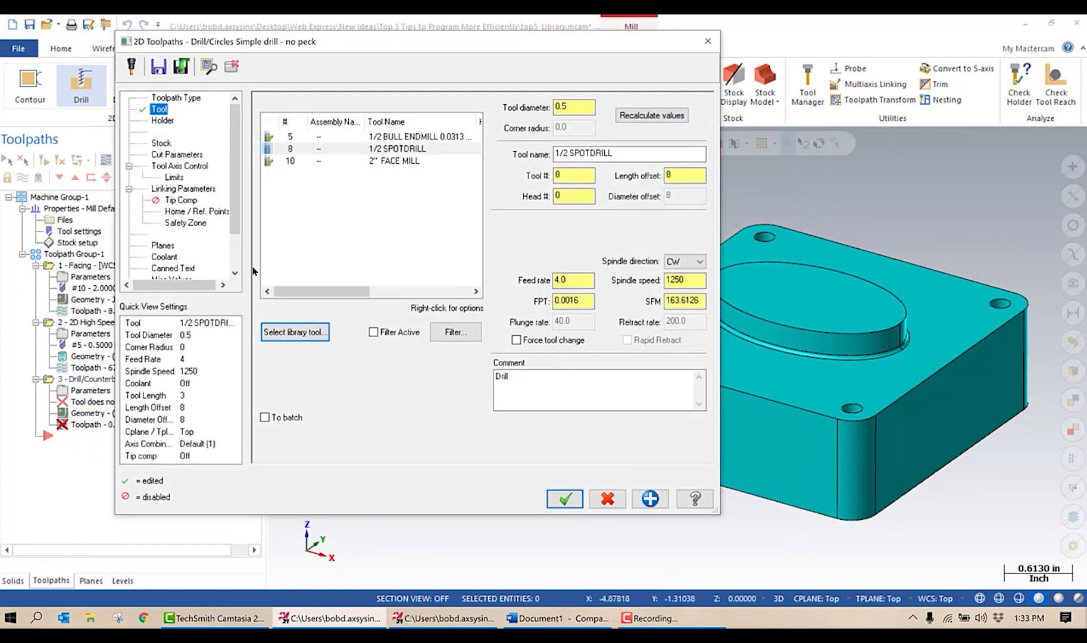
- In Linking Parameters, calculate incremental values from the holes and measure depth from each hole's top
click(189, 189)
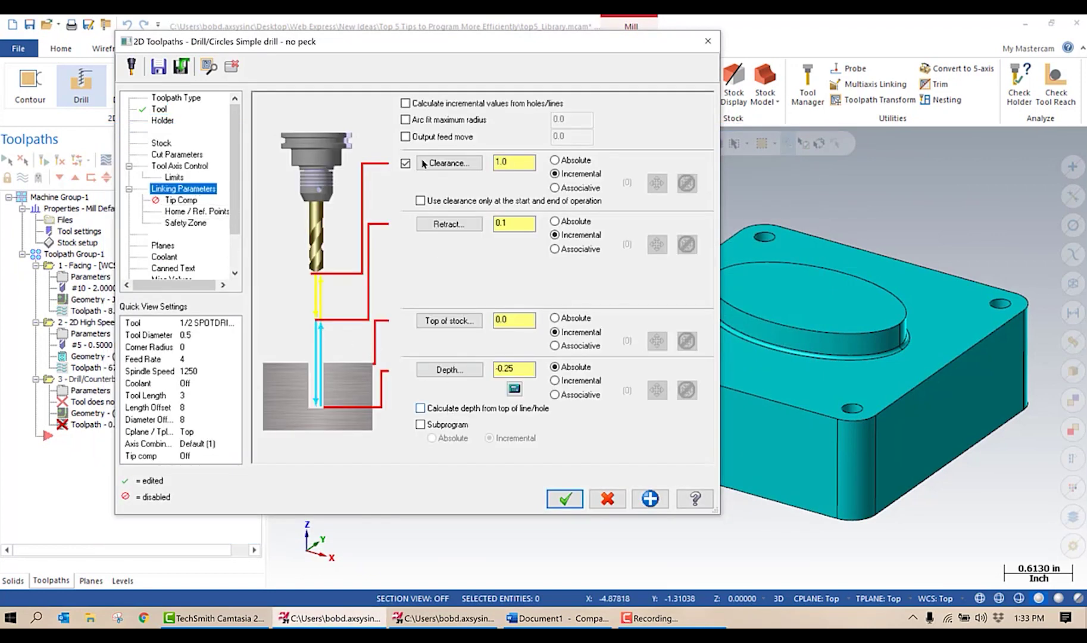
click(407, 104)
click(421, 408)
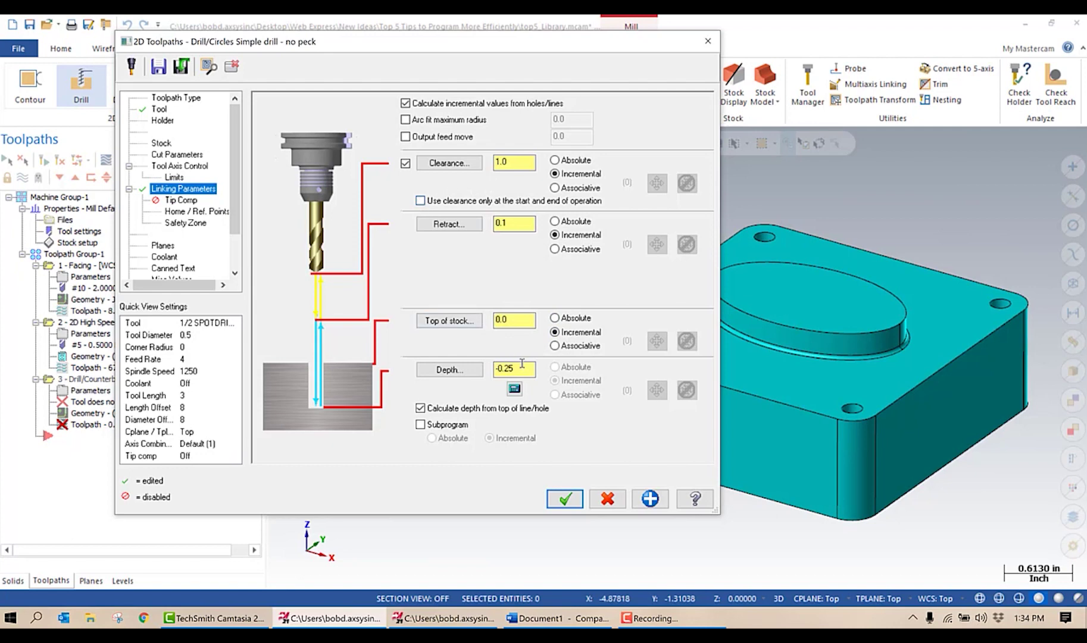
- Overwrite the depth to -0.10875 using the Depth Calculator with finish diameter .1875+.03, then generate the toolpath
click(514, 388)
double_click(162, 245)
key(BackSpace)
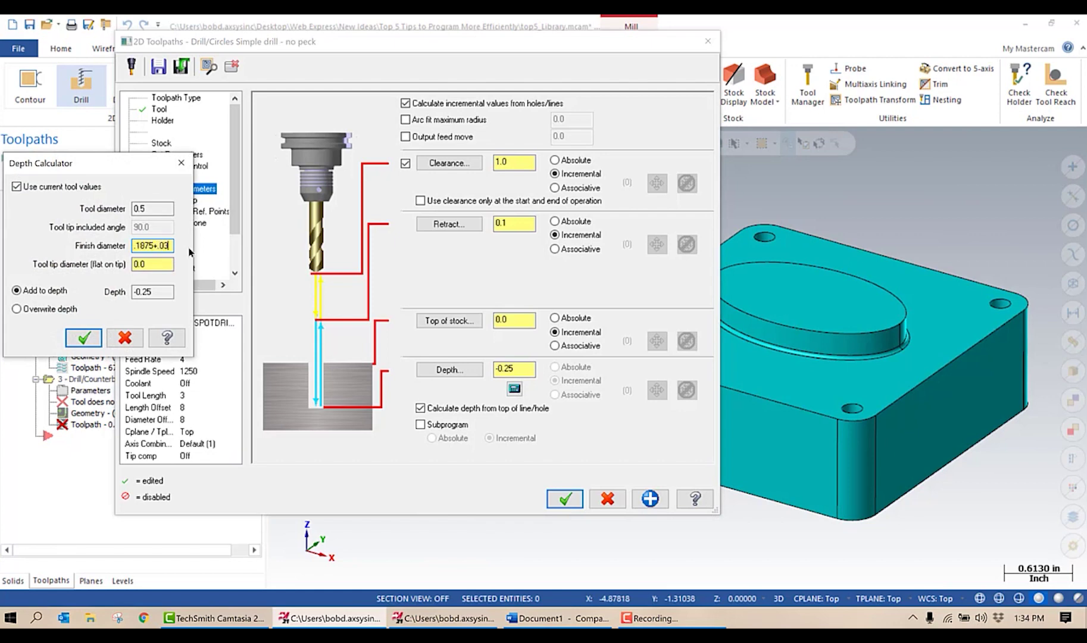
text(.1875+.03)
key(Tab)
click(35, 310)
click(72, 337)
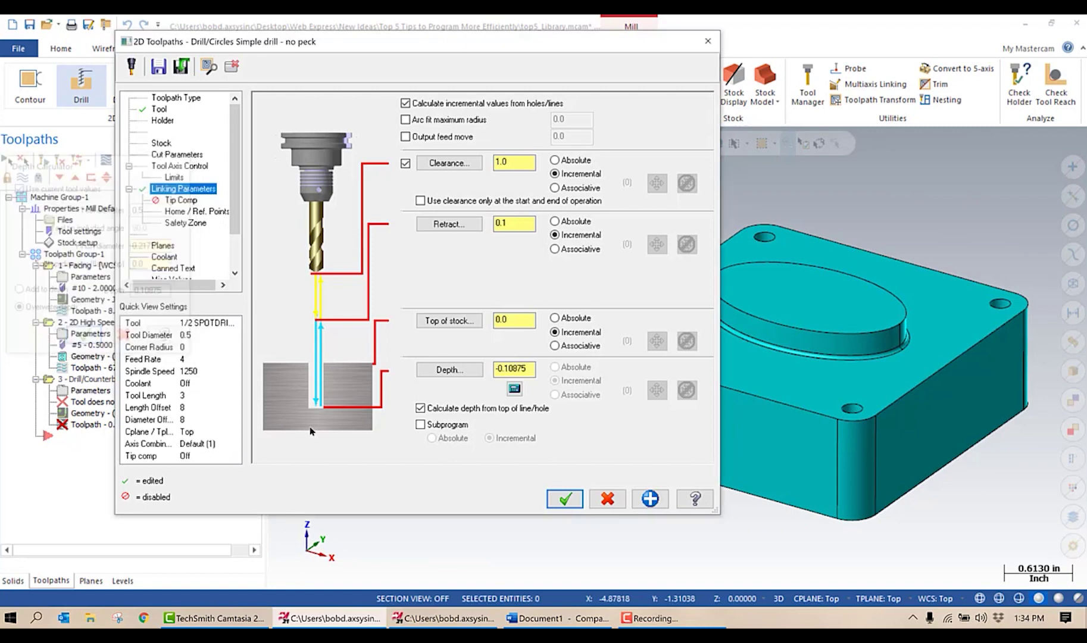
click(564, 498)
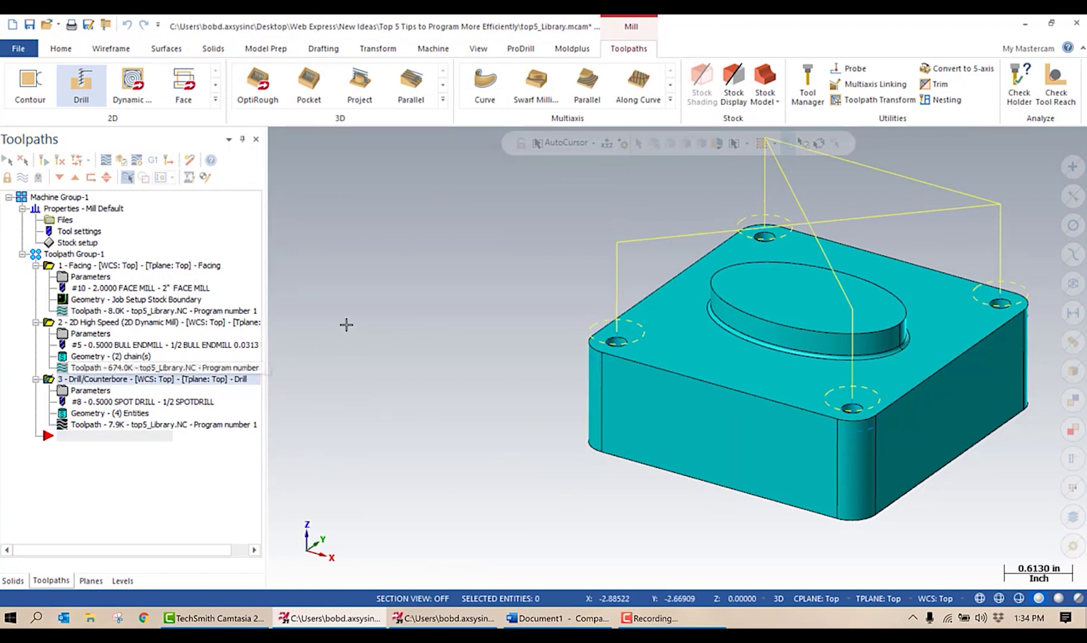
- Start a new drill operation reusing the previous operation's four holes
click(87, 85)
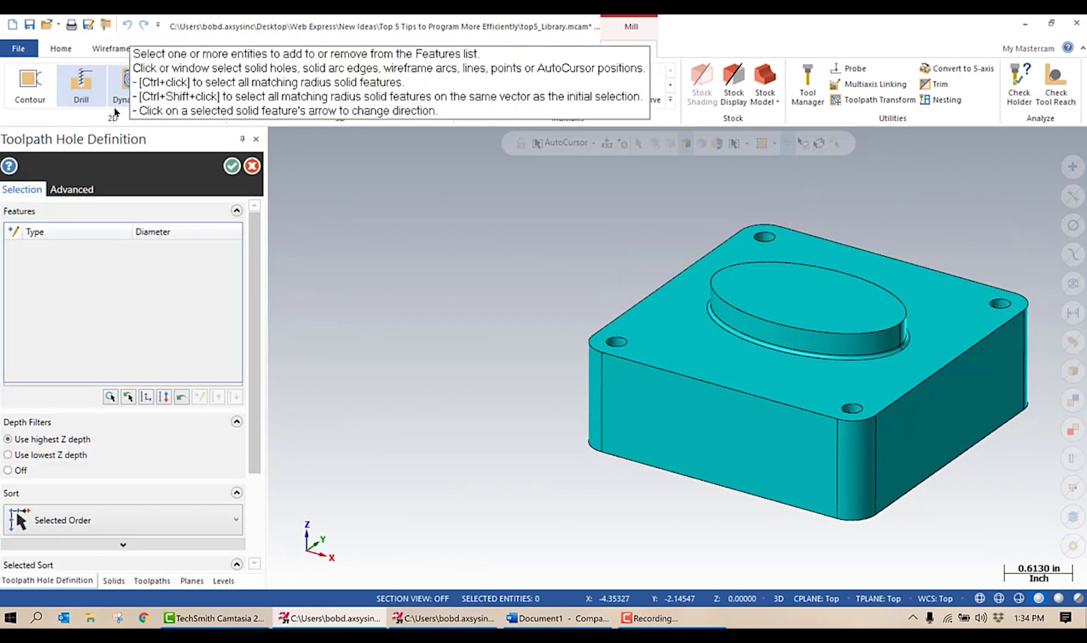
click(128, 397)
click(232, 167)
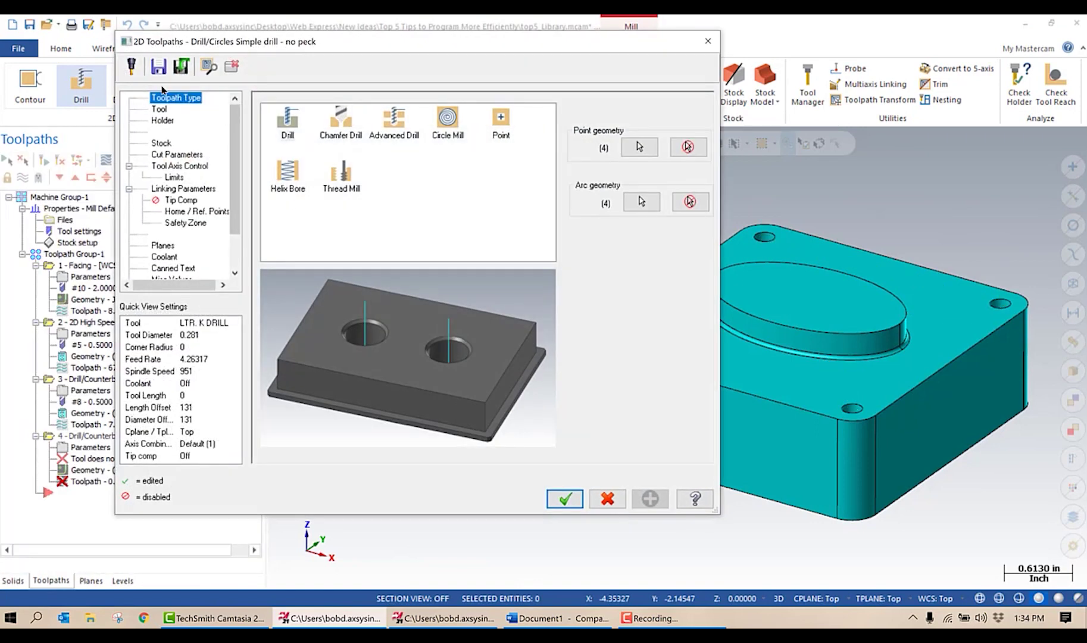
- Filter the tool library to drills with diameter equal to .1875 and pick the 3/16 DRILL
click(158, 109)
click(295, 332)
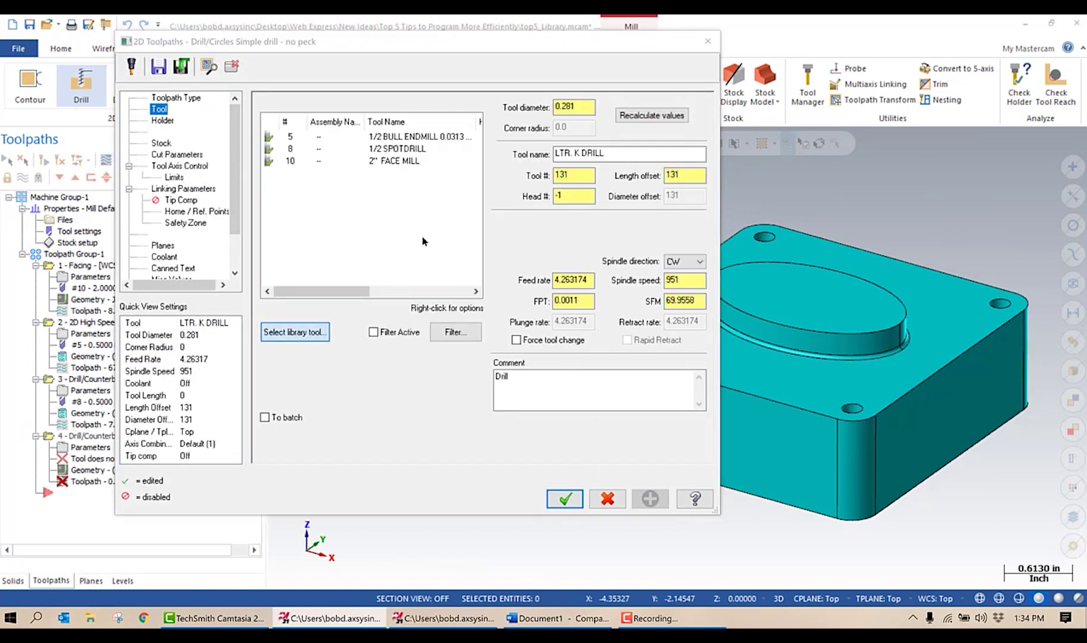
click(579, 208)
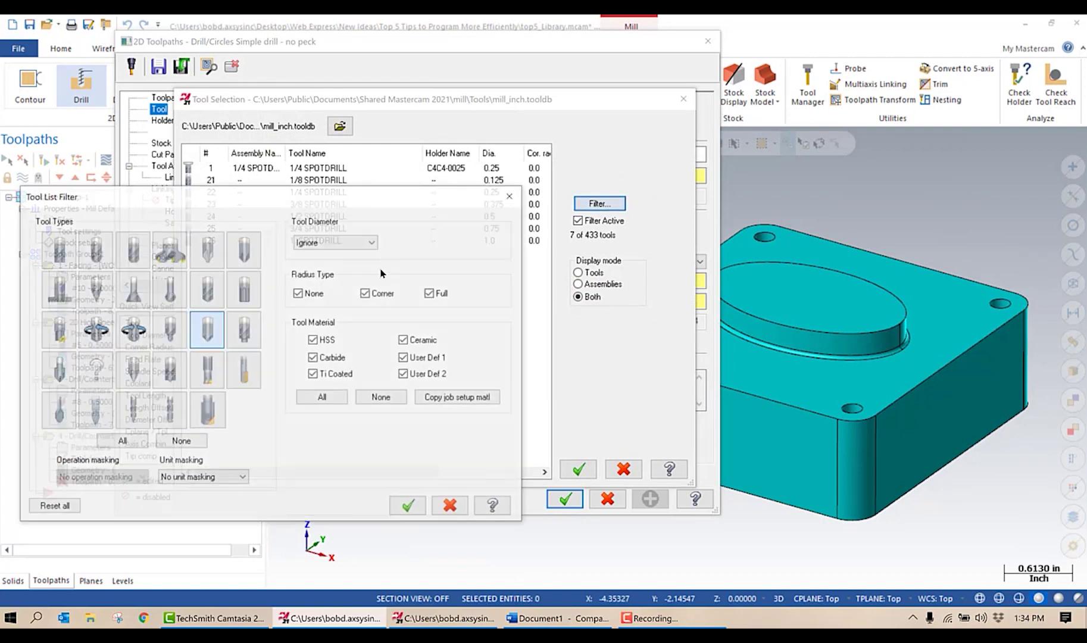
click(203, 304)
click(336, 242)
click(333, 260)
key(BackSpace)
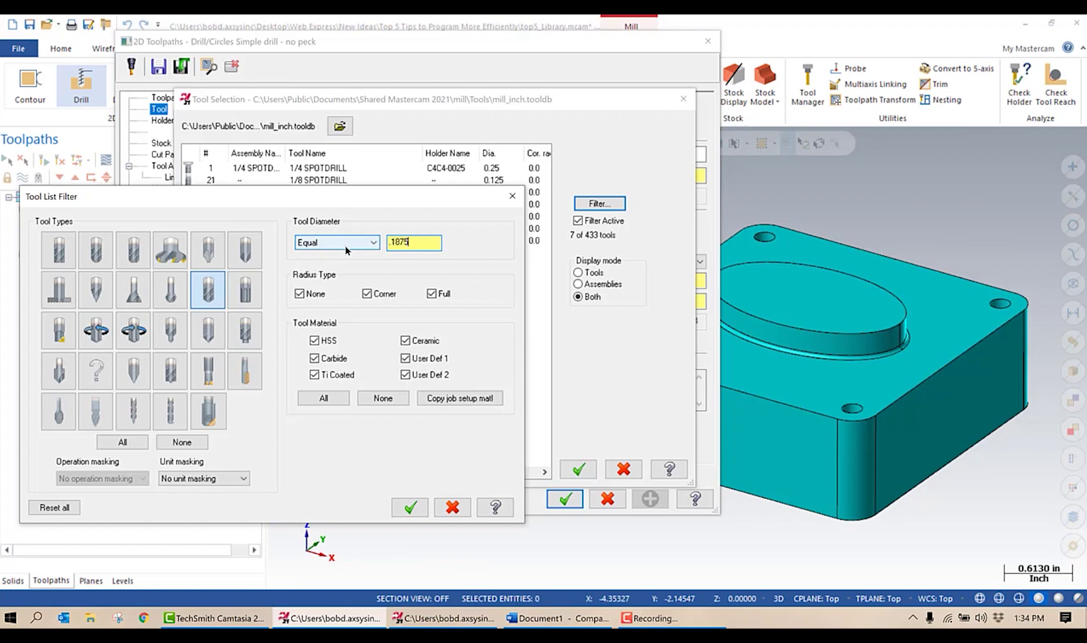
click(410, 507)
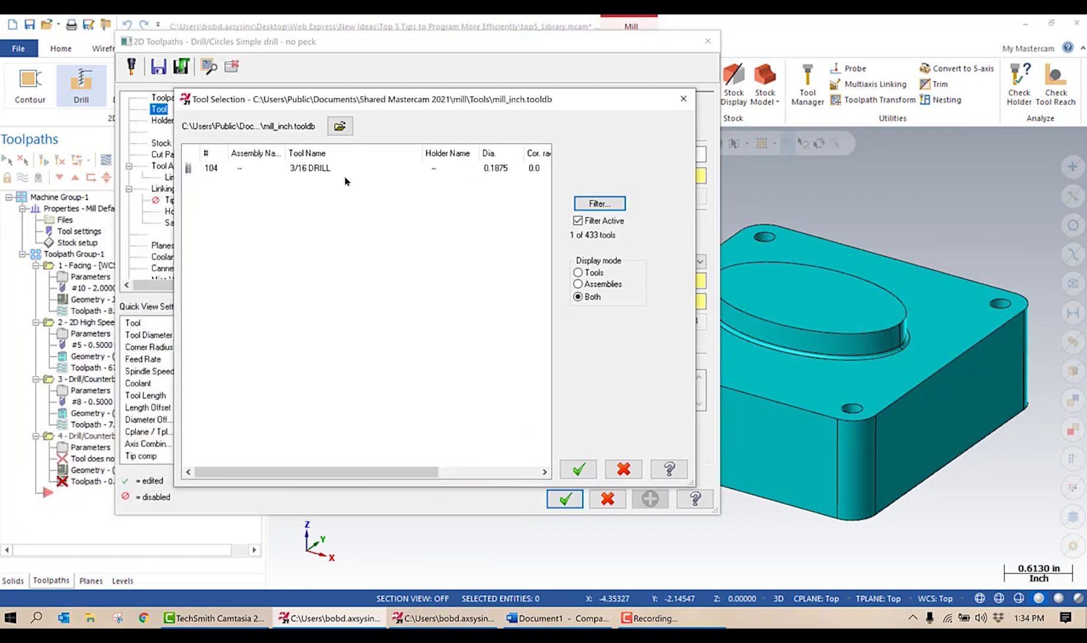
double_click(325, 170)
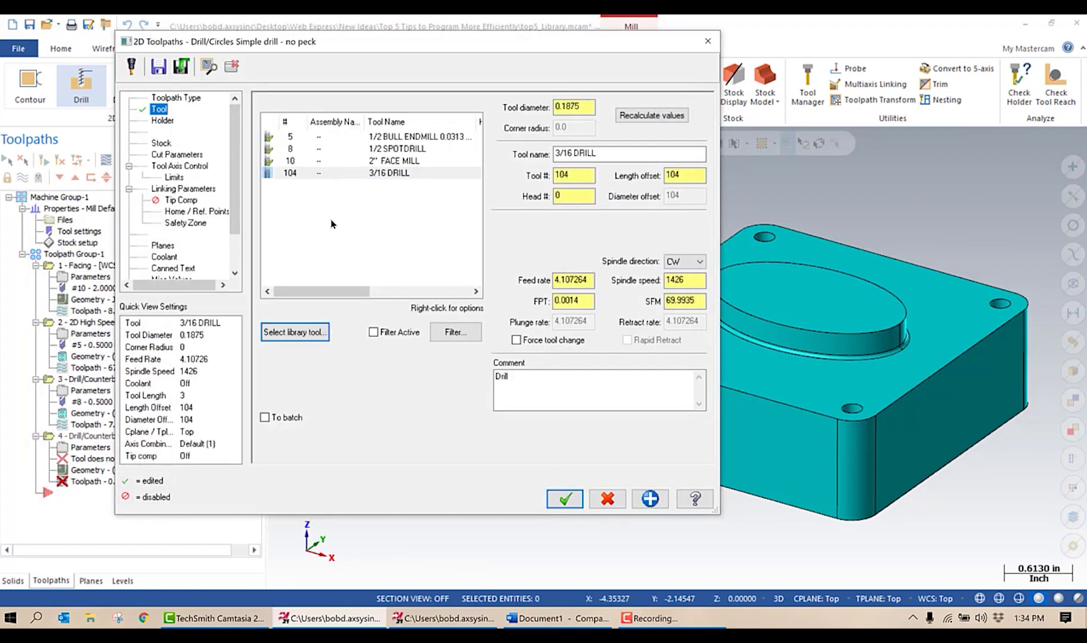
right_click(388, 173)
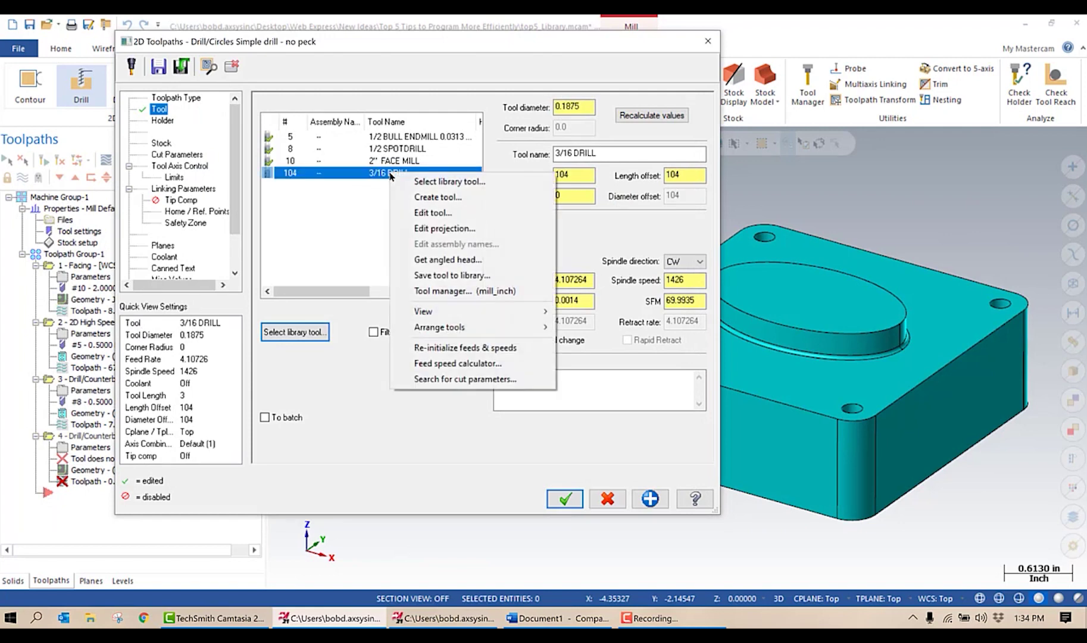
- Edit the 3/16 DRILL as tool number 20 with an 800 rpm spindle speed
click(443, 216)
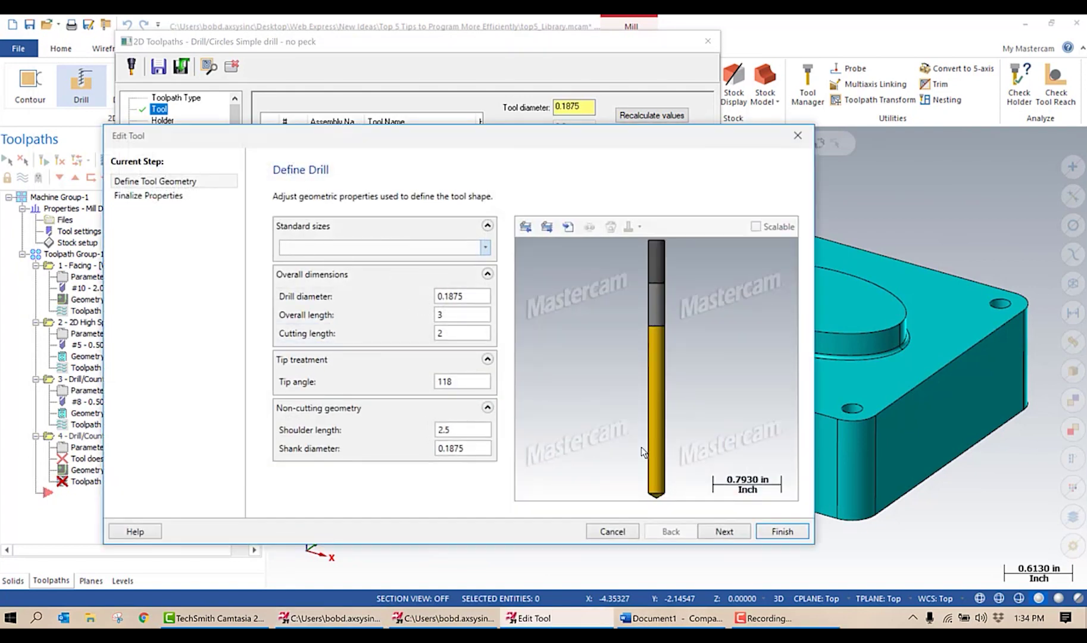
click(725, 531)
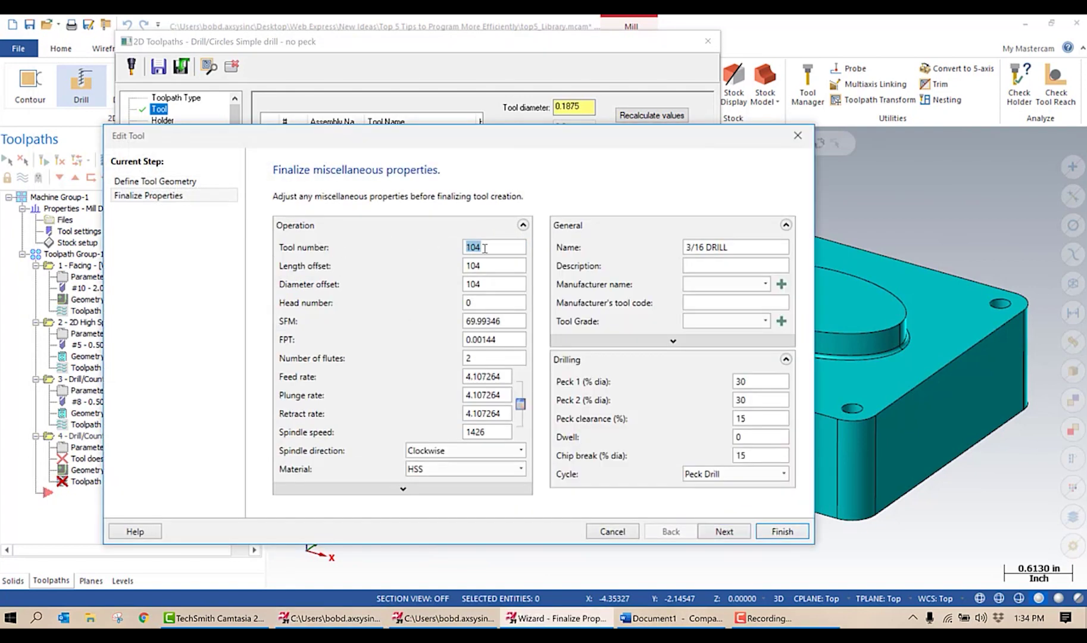
text(20)
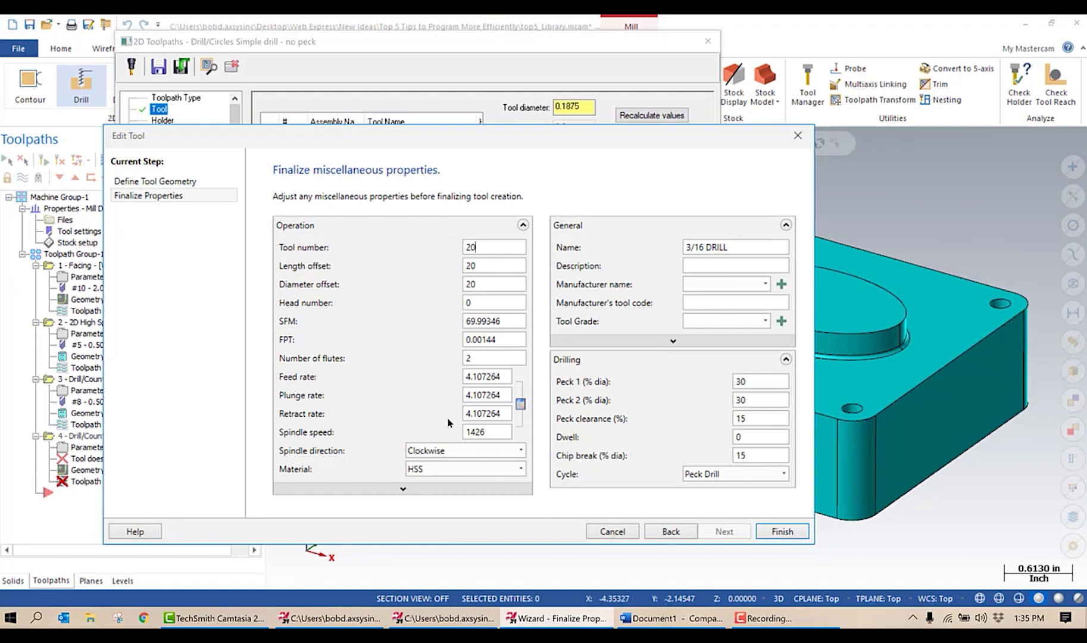
drag(497, 434, 427, 440)
text(800)
key(Tab)
- Set the drill's feed rate to 2, plunge rate to 40 and retract rate to 200
drag(503, 376, 423, 393)
text(2)
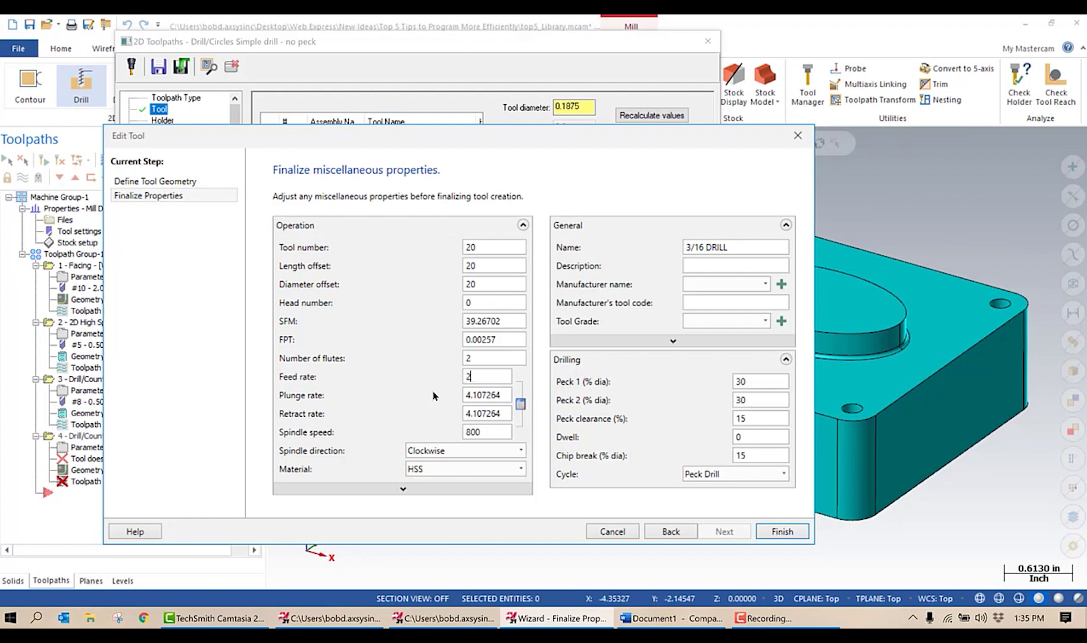
drag(509, 395, 394, 405)
text(40)
double_click(477, 410)
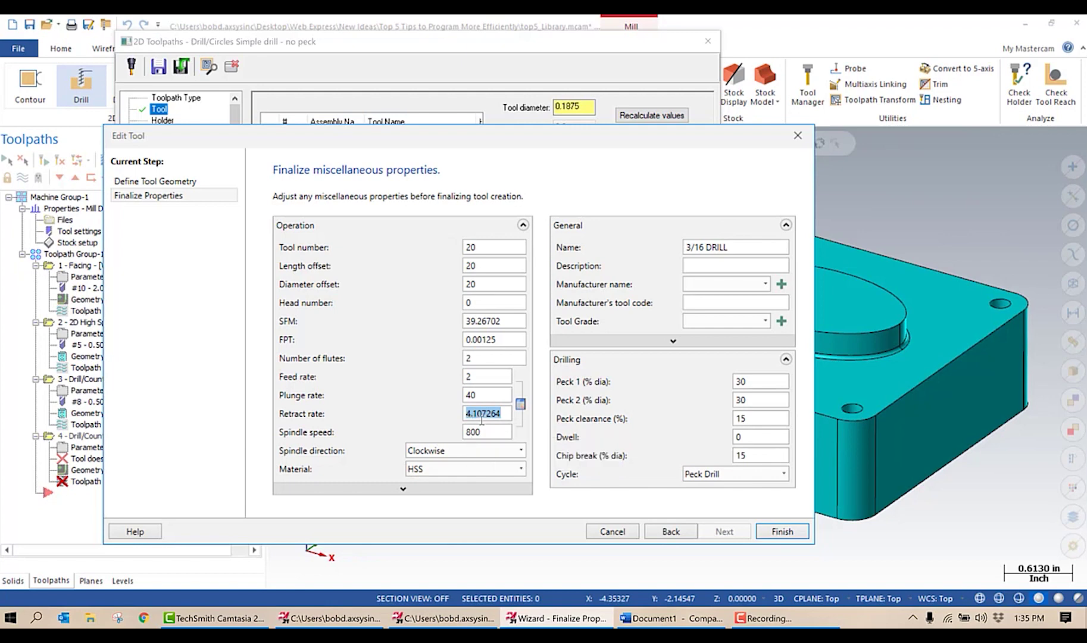
text(200)
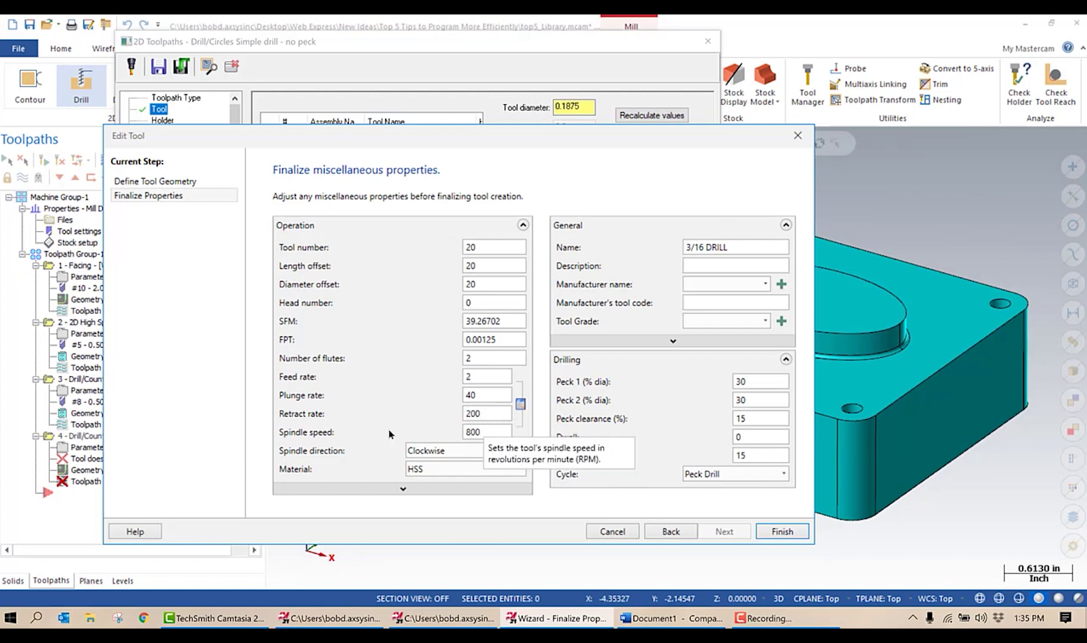
- Switch the drill's cycle to Chip Break with Peck 1 and Peck 2 both at 40
click(783, 474)
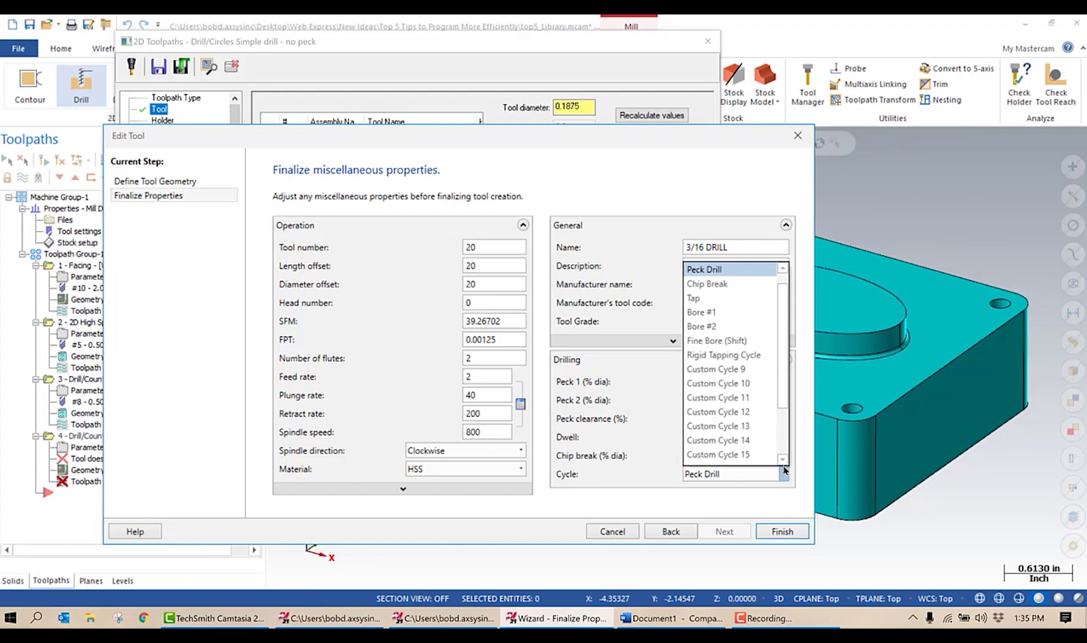
click(716, 283)
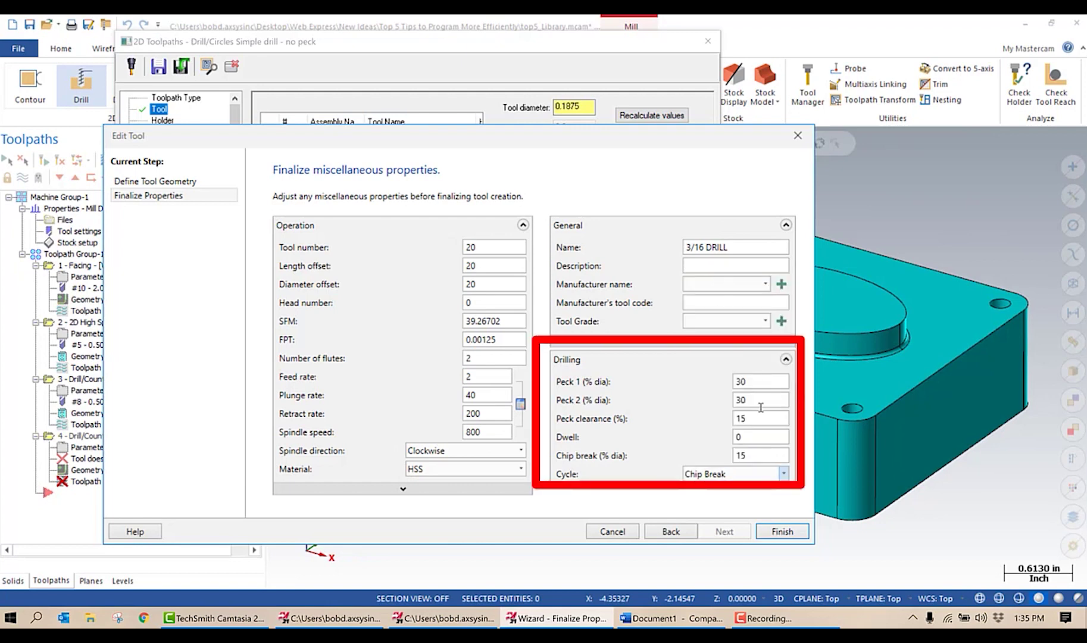
double_click(759, 384)
text(4)
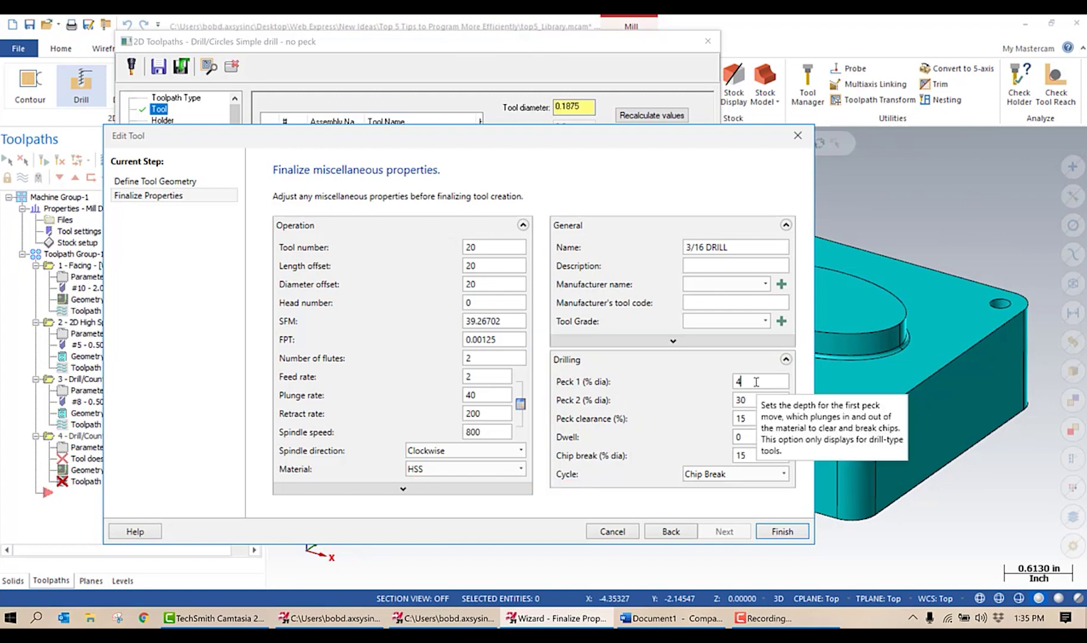
key(Tab)
text(40)
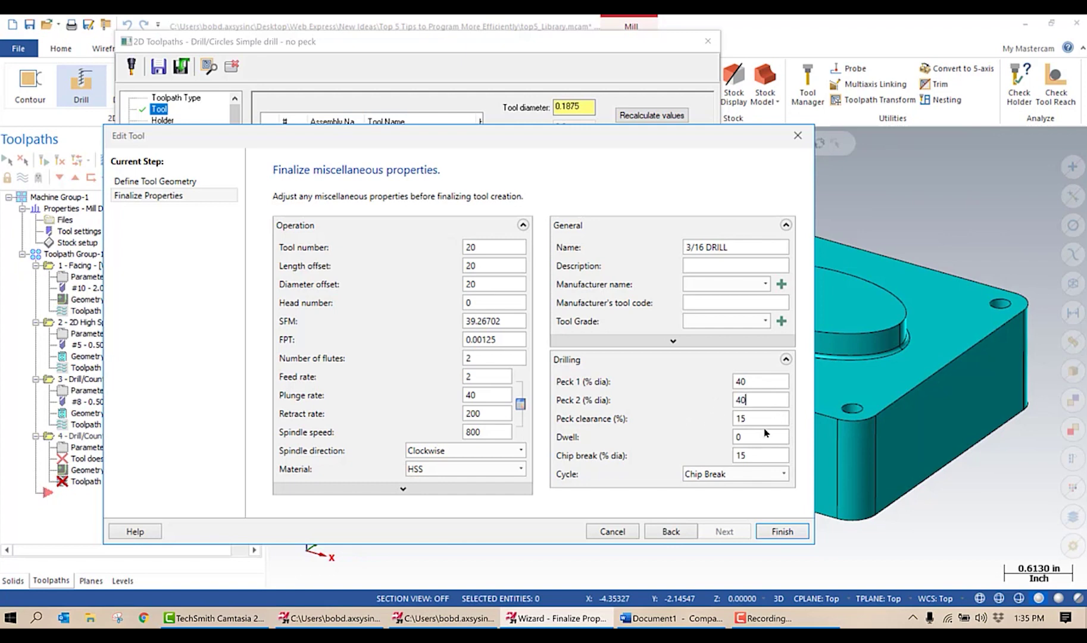
mouse_move(749, 434)
- Finish drill #20, set incremental depth calculated from the holes in Linking Parameters, and accept the operation
click(780, 530)
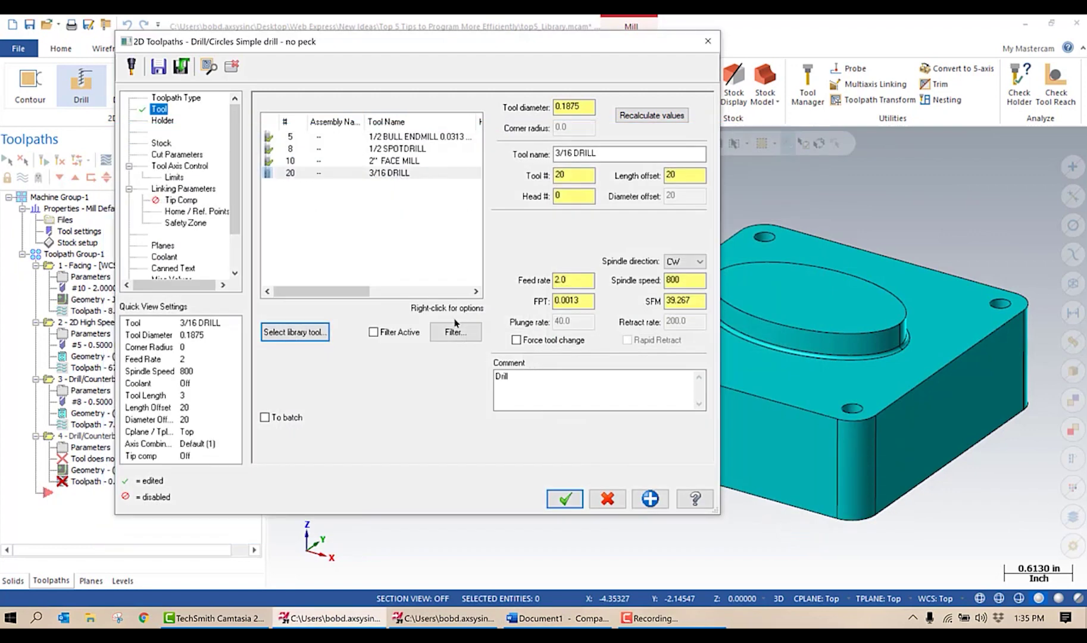
click(182, 157)
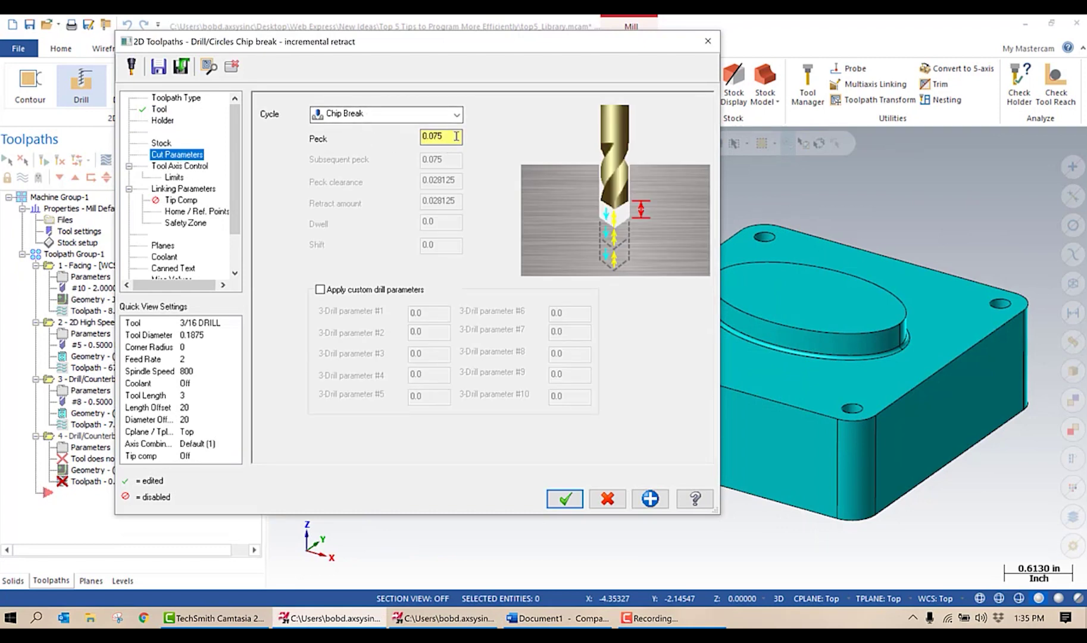
click(200, 188)
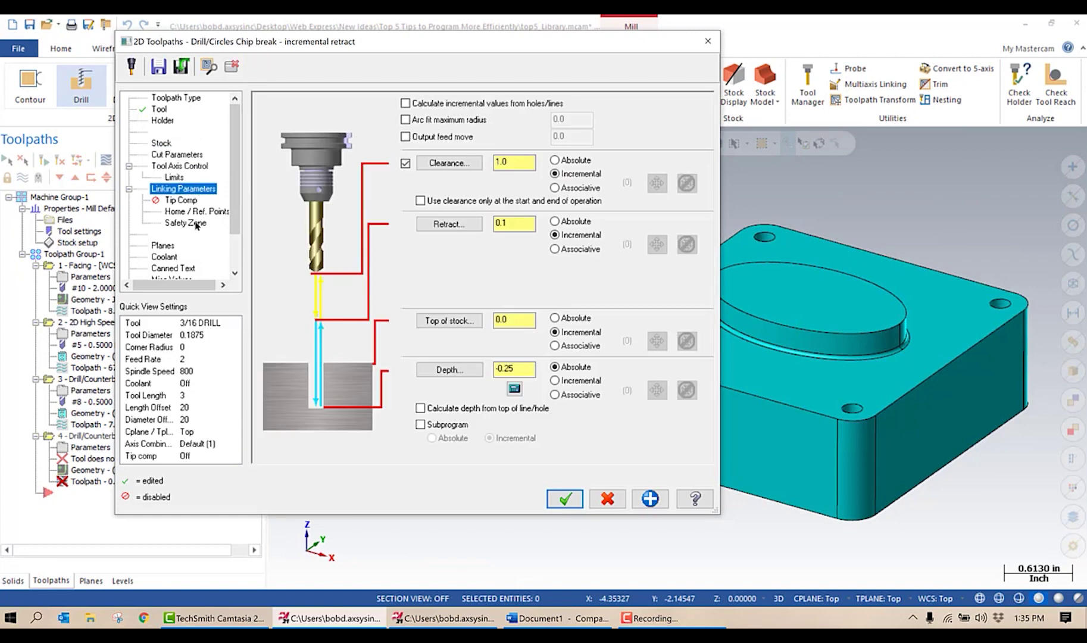
click(405, 103)
click(555, 380)
click(563, 498)
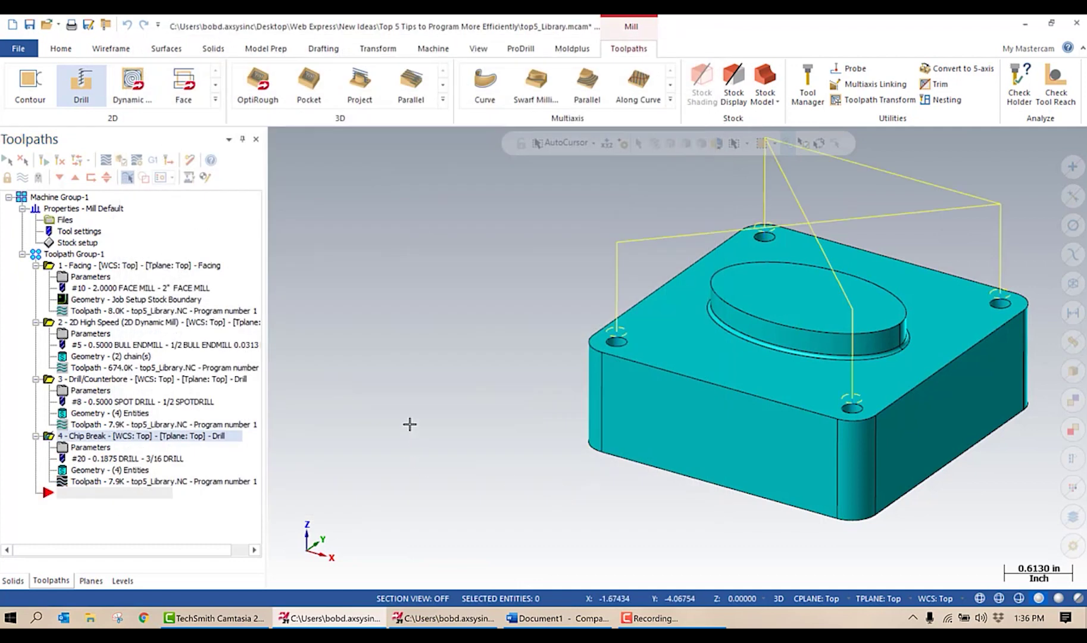
- Select Toolpath Group-1 to display all four toolpaths, then open the Tool Manager
click(80, 256)
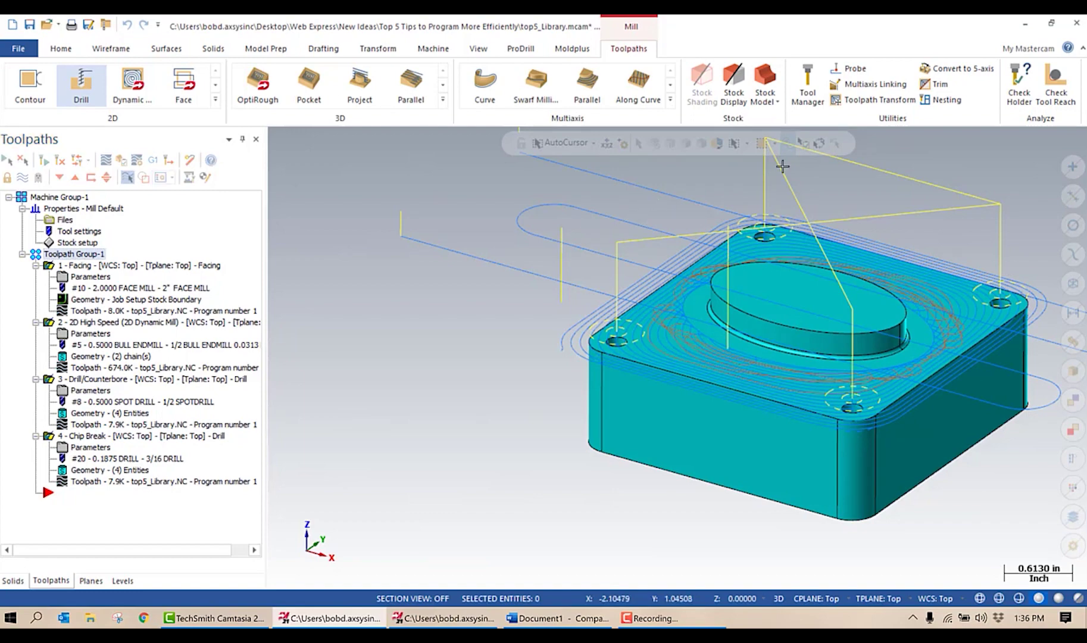
click(804, 96)
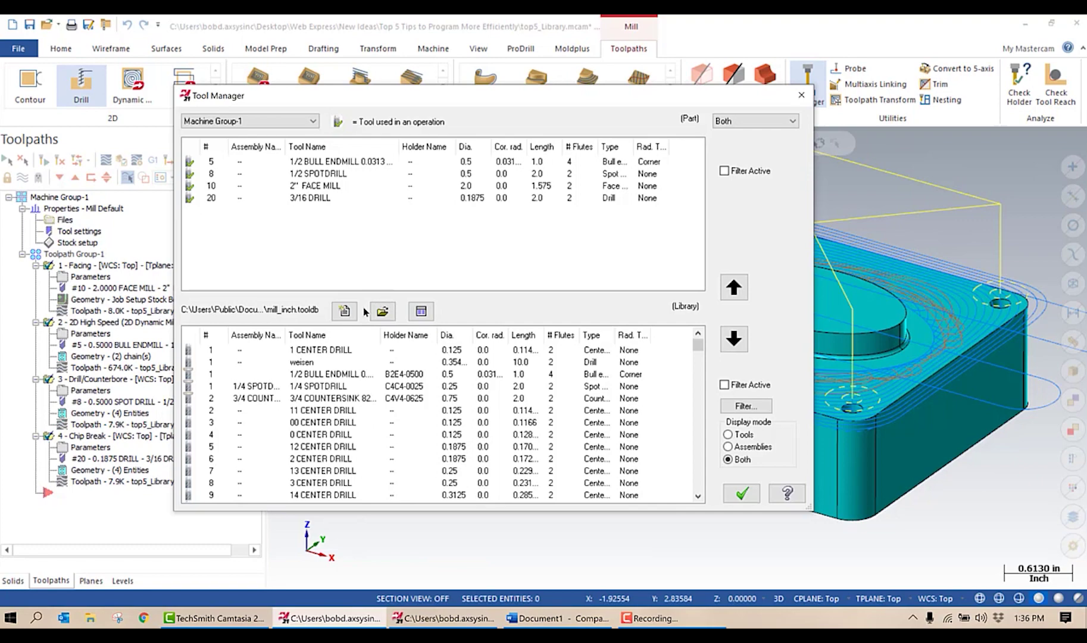
- Load the custom standard tools .TOOLDB library into the Tool Manager
click(382, 311)
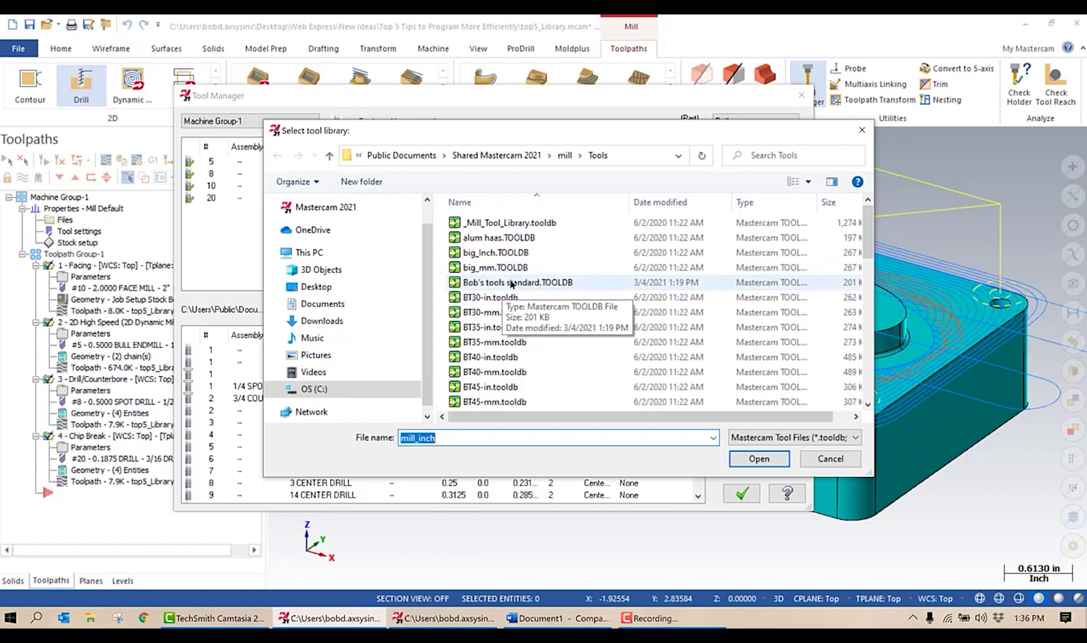
click(643, 282)
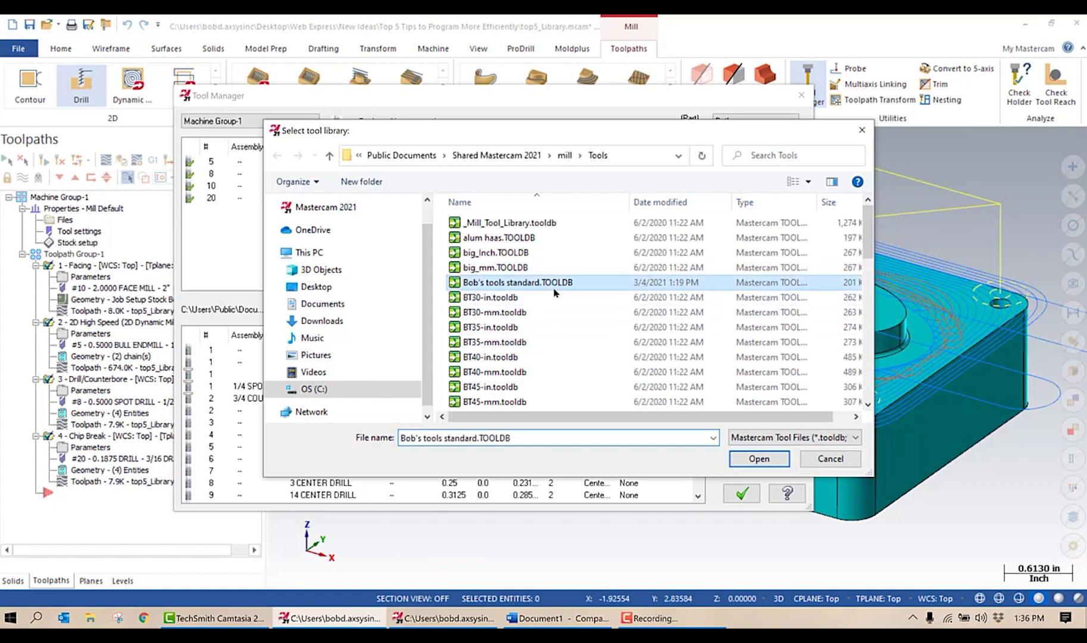
click(753, 458)
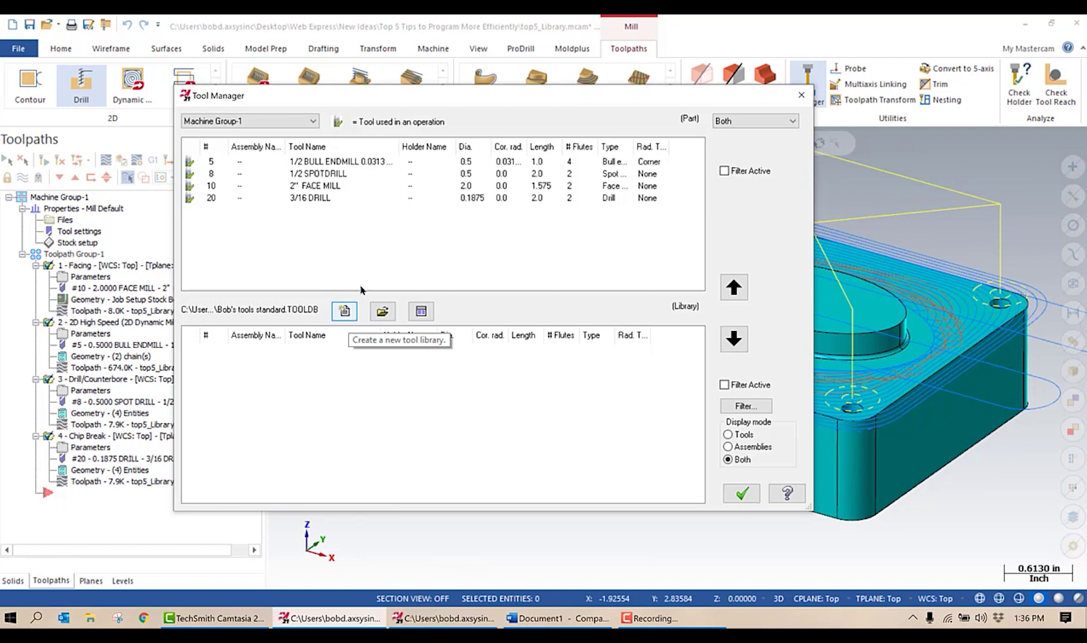
- Copy the part's four tools (5, 8, 10, 20) into the custom library and save it
drag(374, 246, 294, 161)
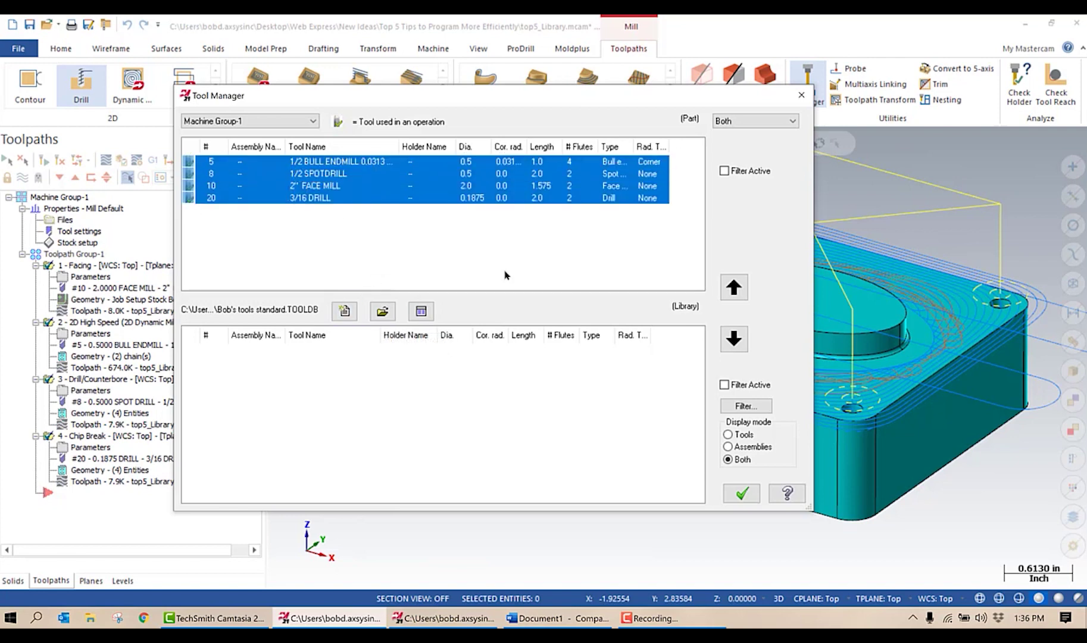
click(741, 343)
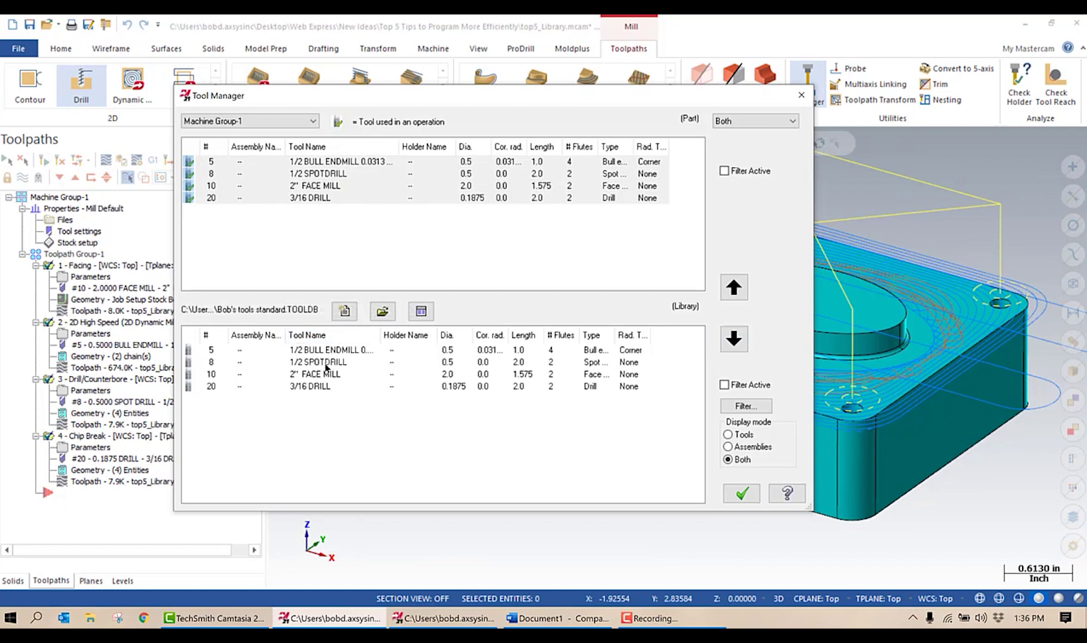
click(739, 492)
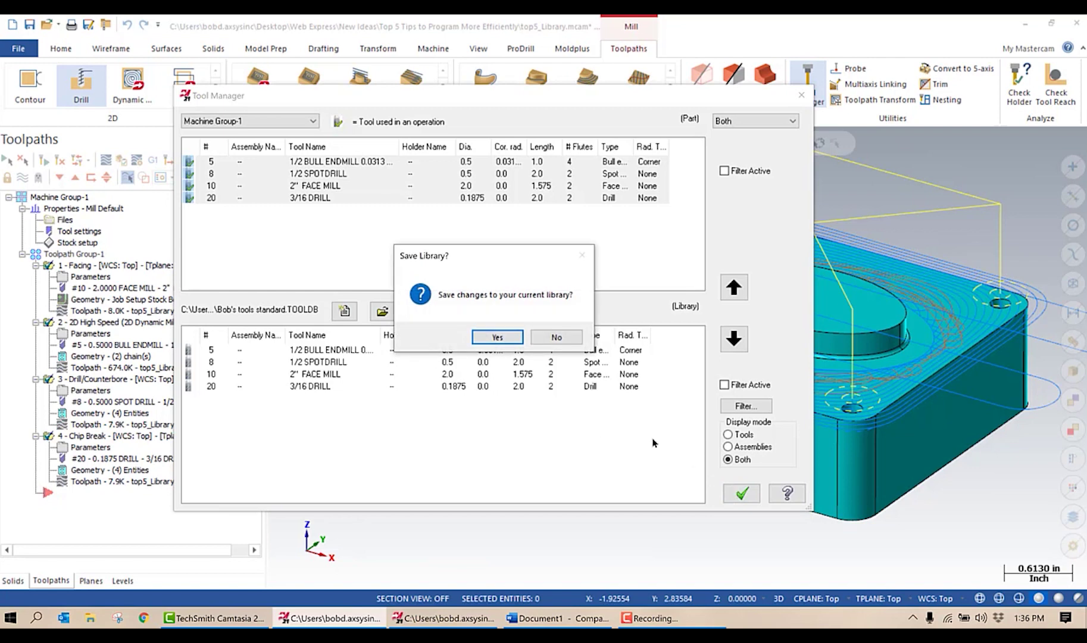
click(498, 337)
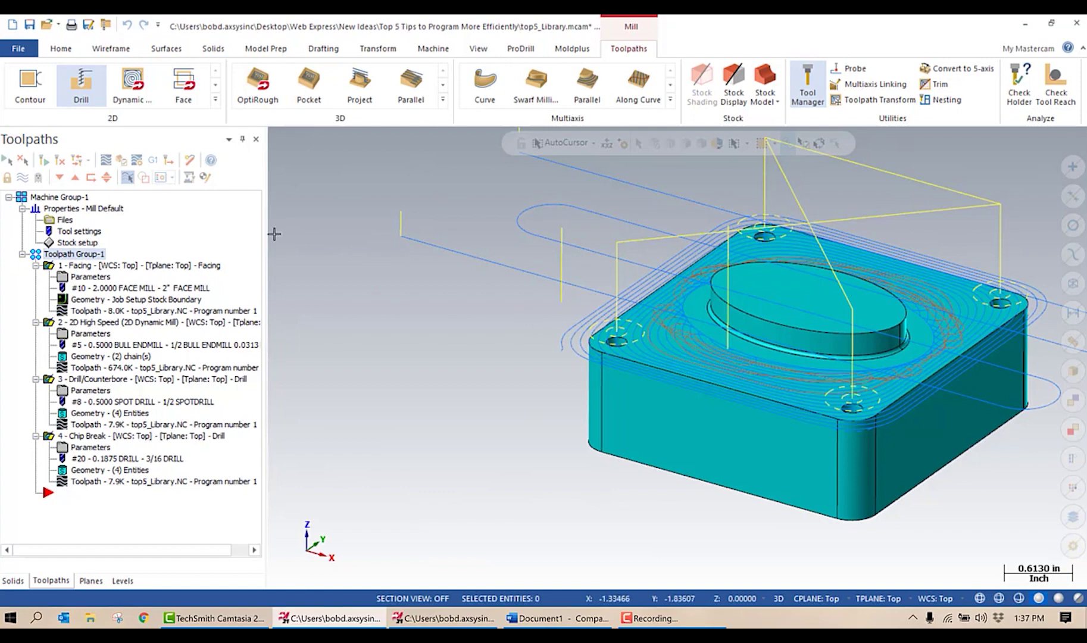
- Chain the part's bottom edge and generate a 2D contour with the half-inch bull endmill #5
click(30, 84)
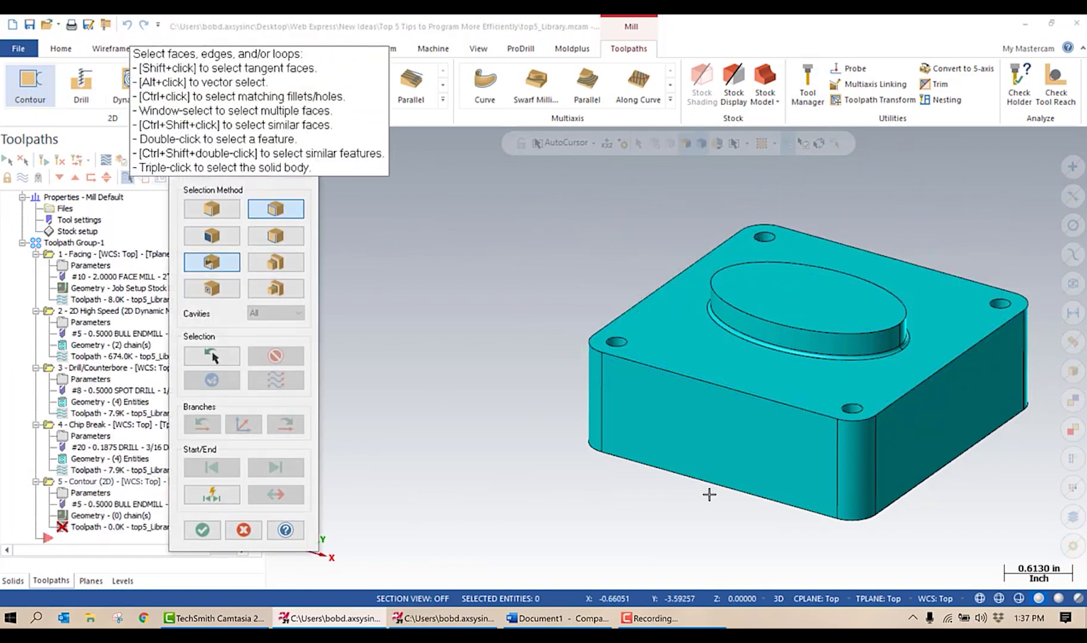
click(810, 511)
click(194, 529)
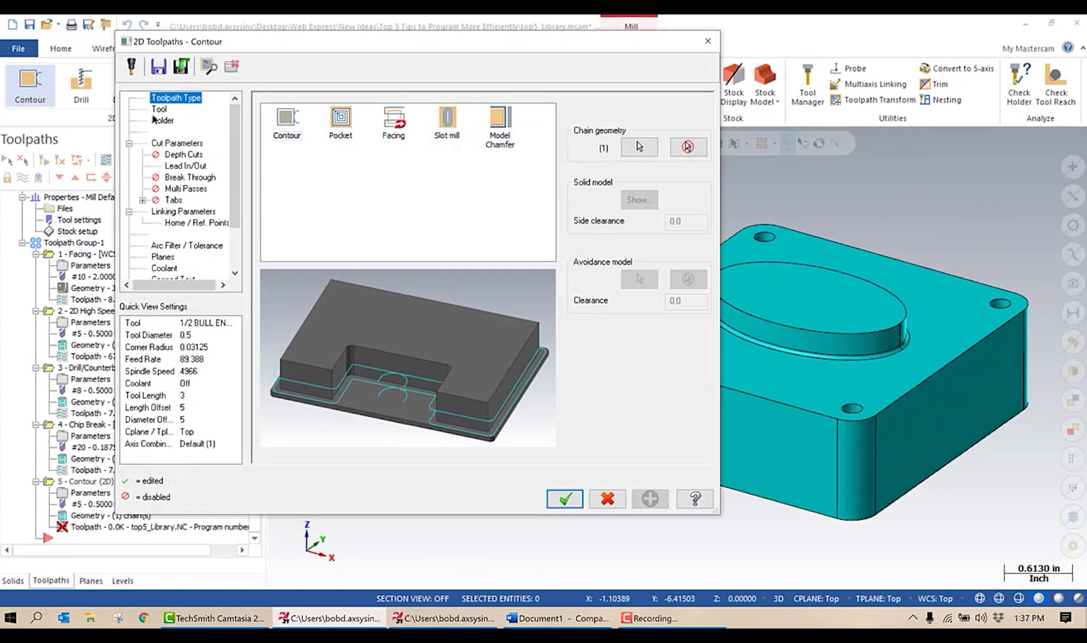
click(158, 109)
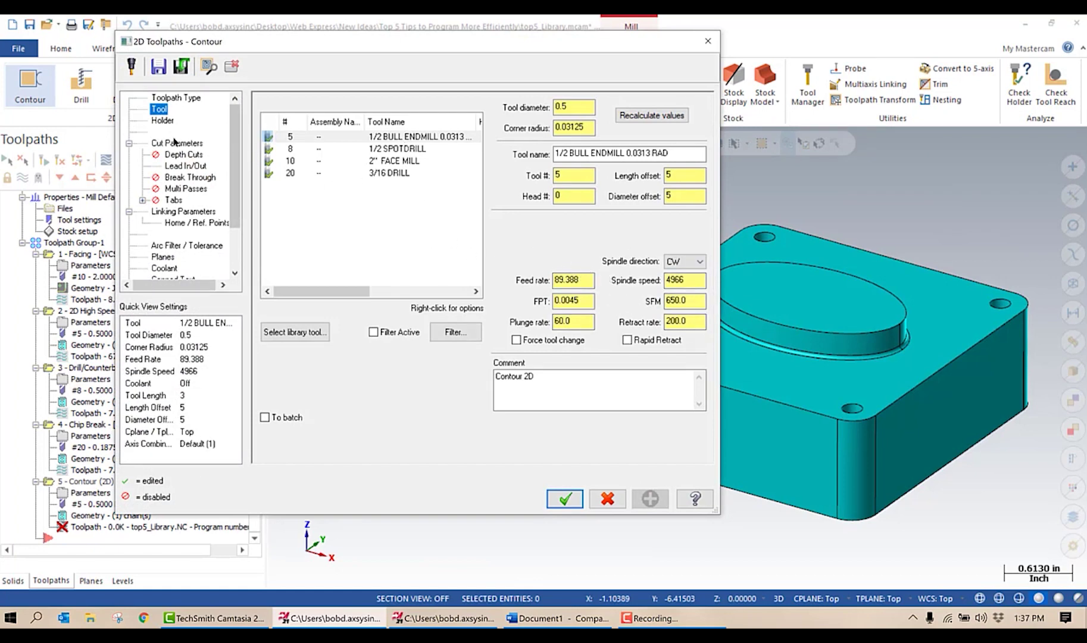
click(176, 143)
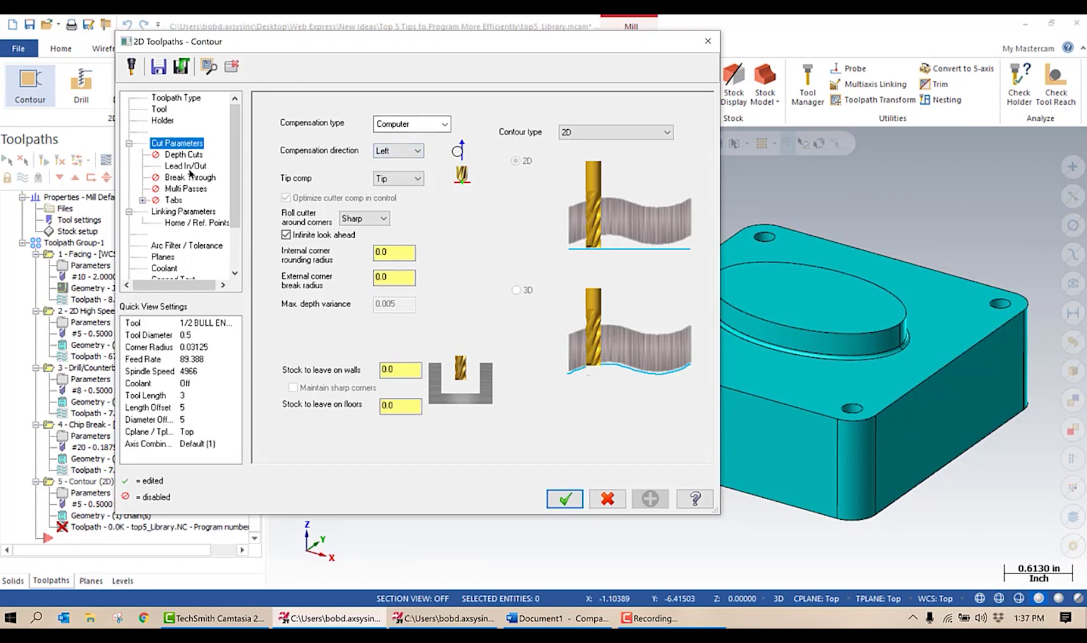
click(201, 213)
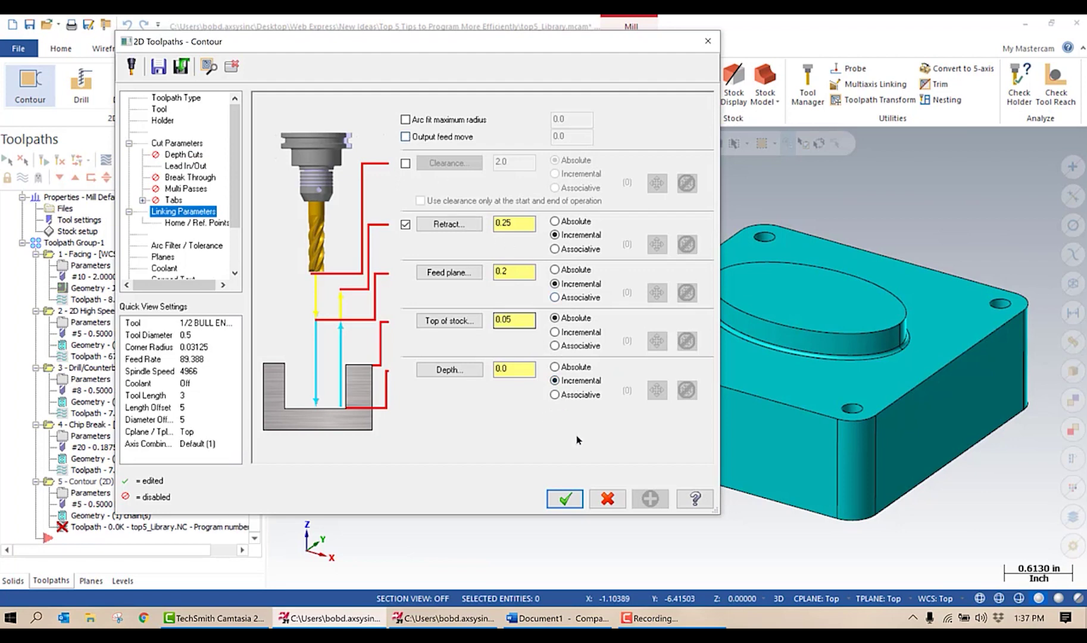
click(559, 500)
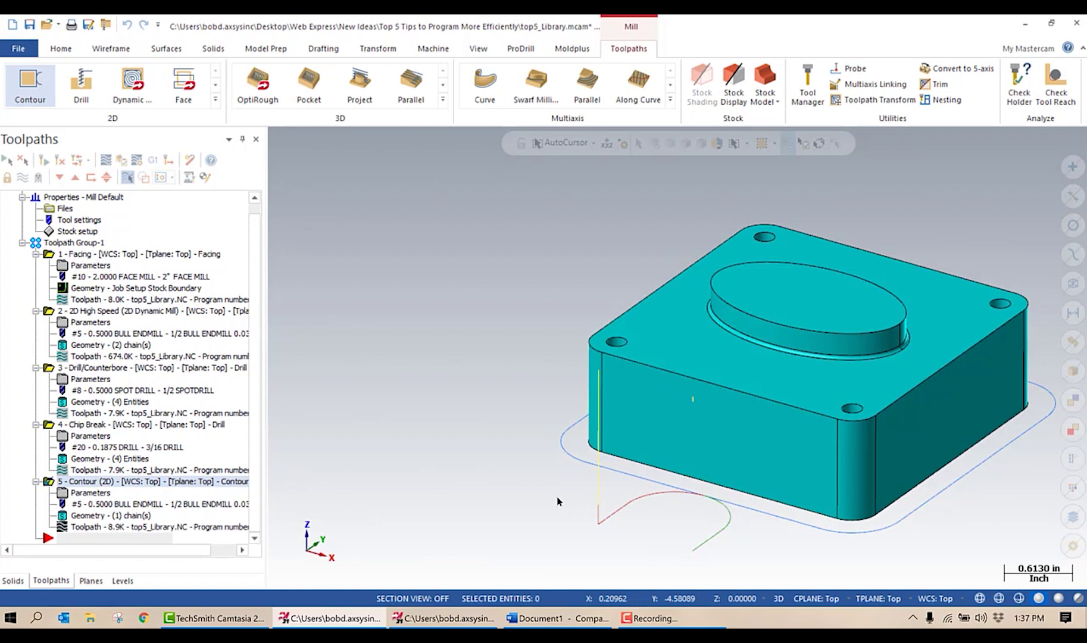
click(808, 84)
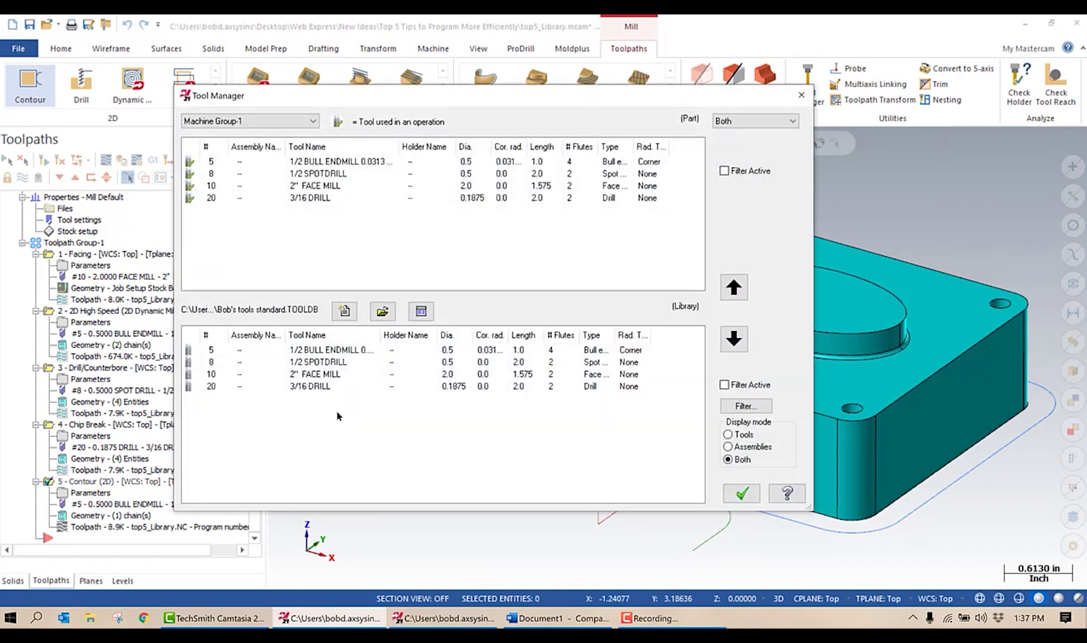